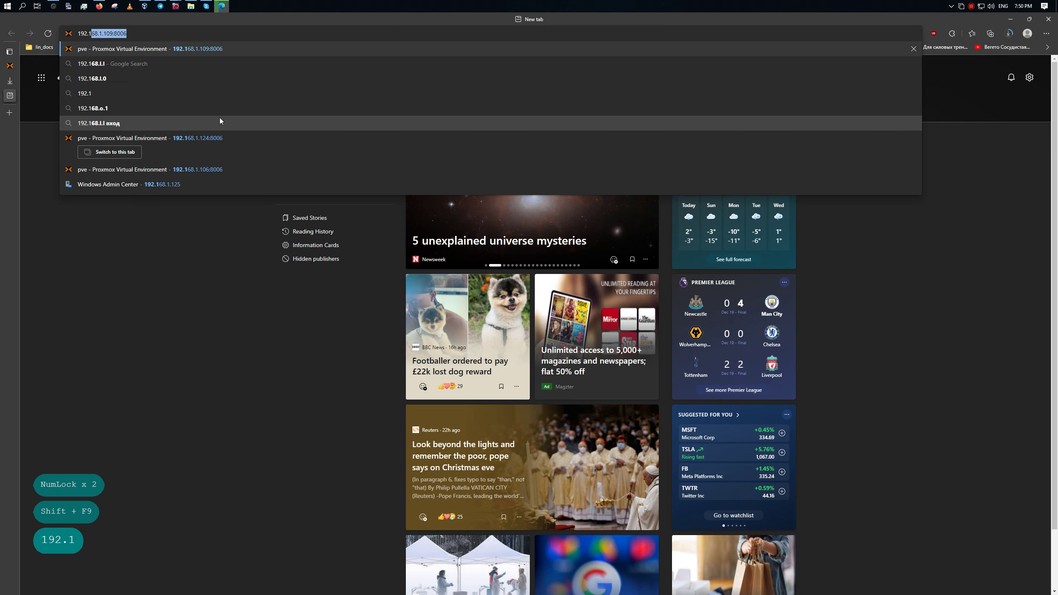
Sign in to the NAS web UI at 192.168.1.131 as root with the account password.
type("31")
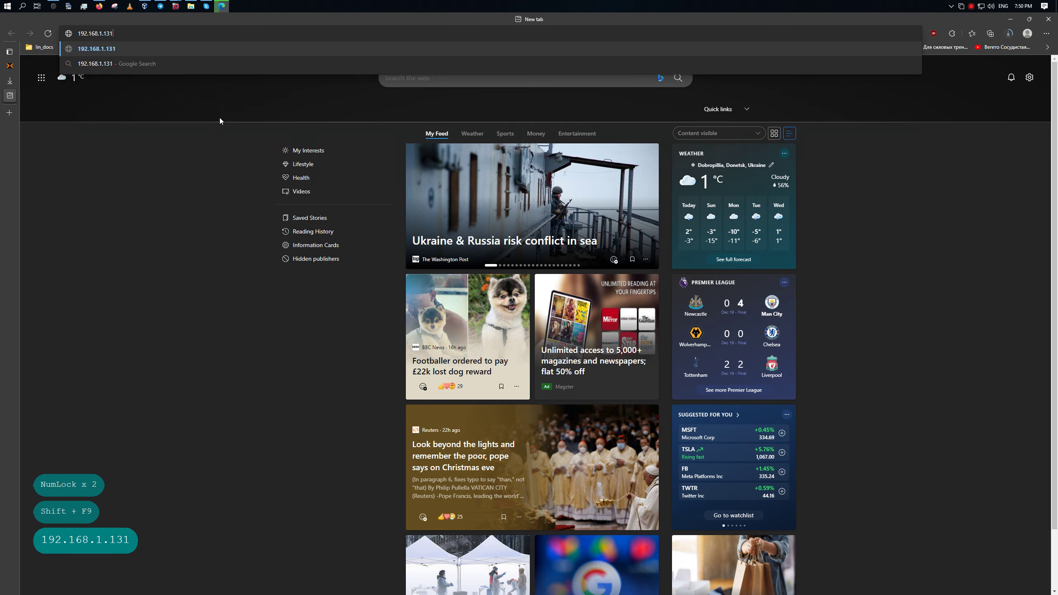
key("Return")
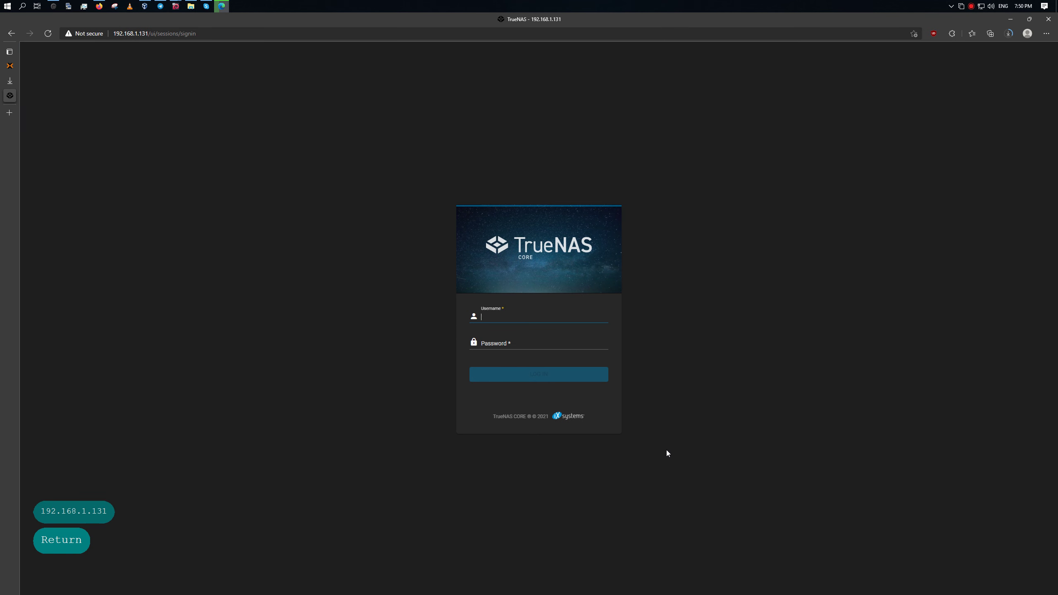
type("root")
key("Tab")
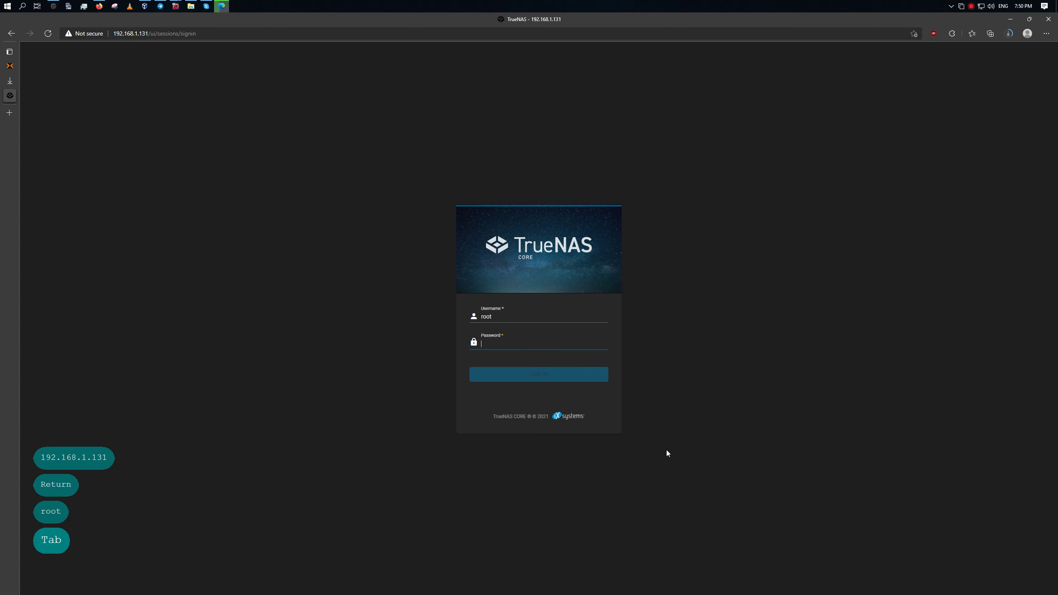
type("123qwe")
key("Return")
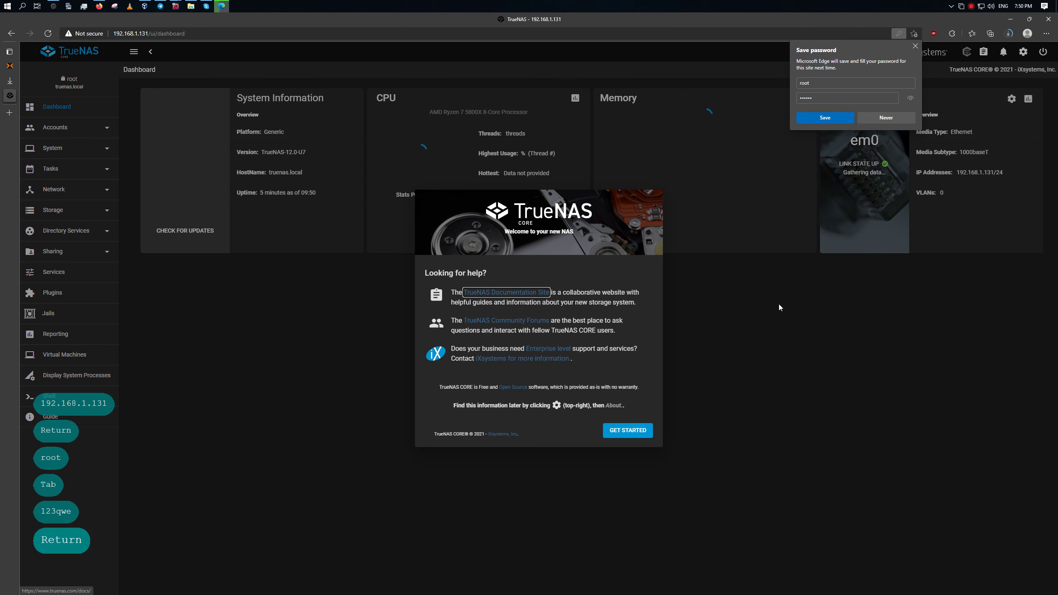
Dismiss the welcome and save-password prompts and confirm the Pools page has no pools.
left_click(624, 428)
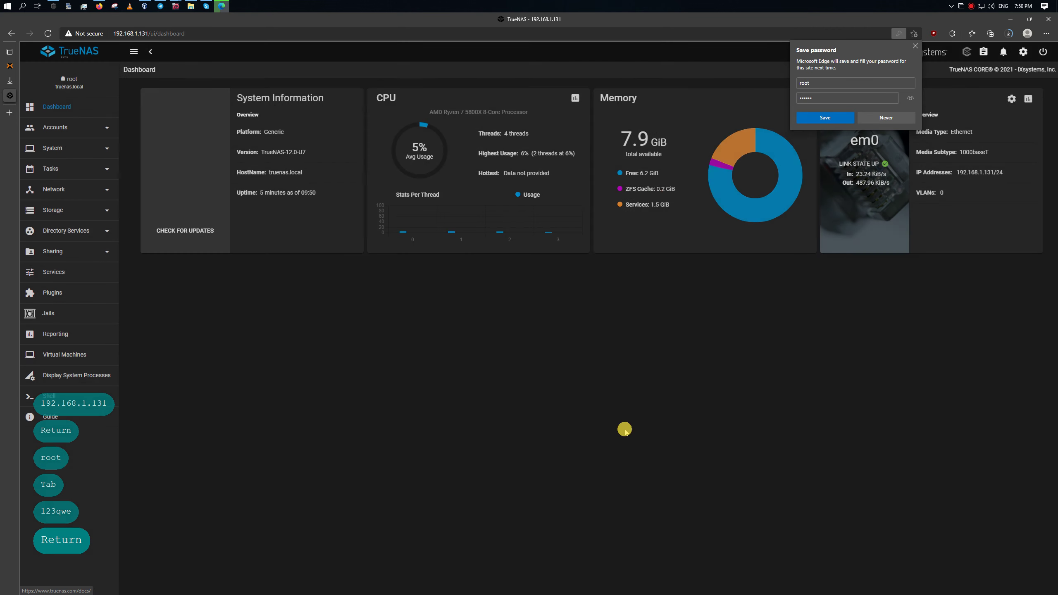
left_click(881, 119)
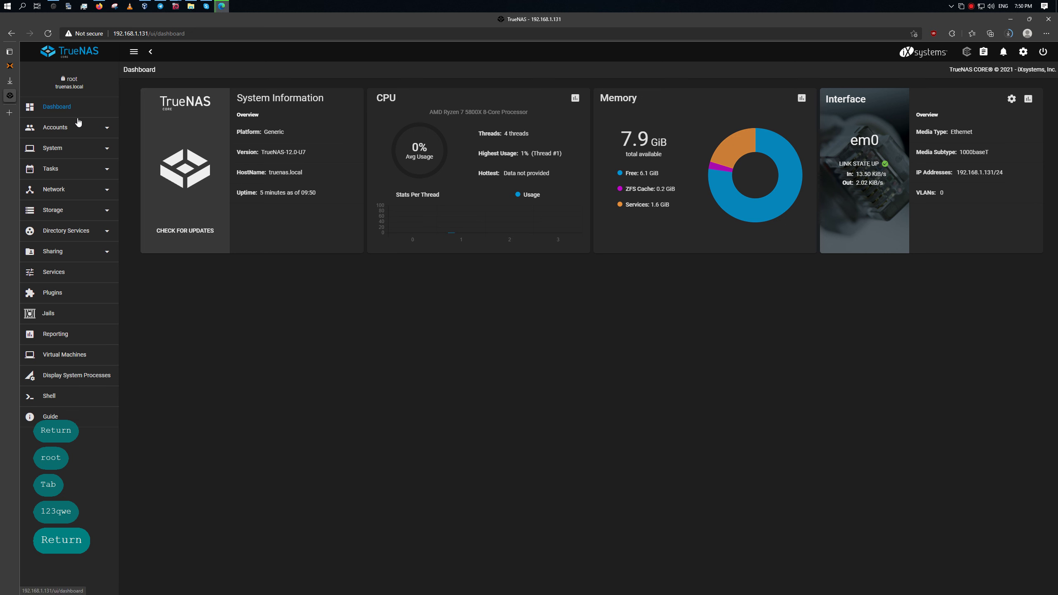
left_click(77, 211)
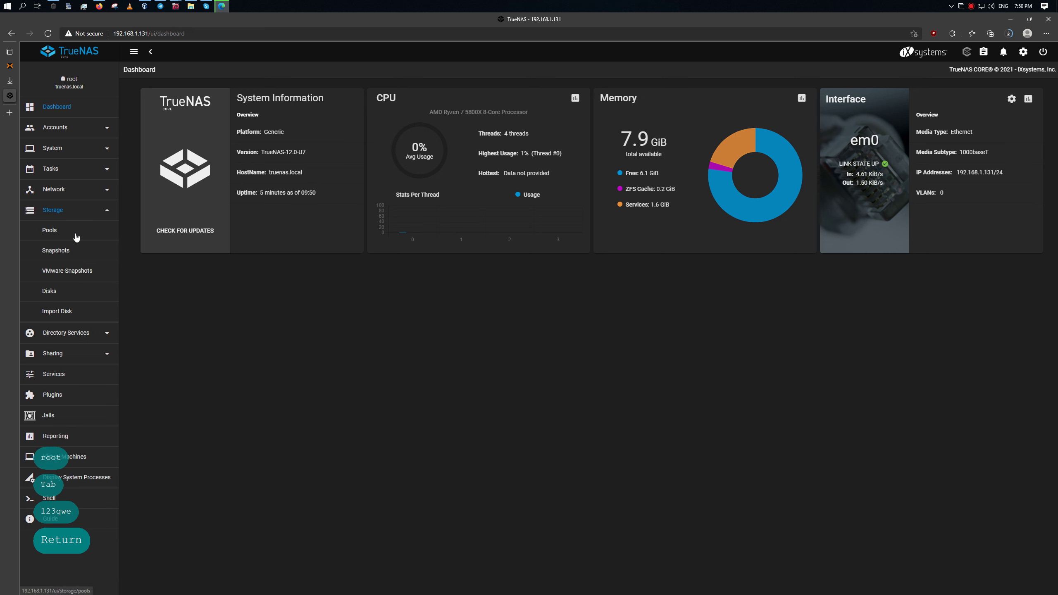
left_click(76, 234)
left_click(1026, 108)
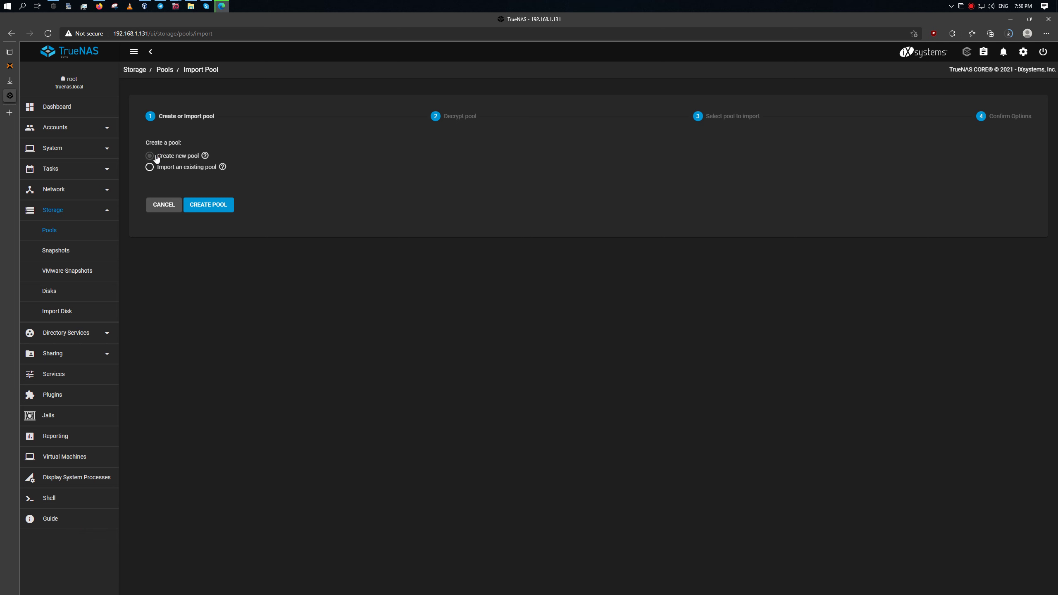
left_click(150, 157)
left_click(164, 205)
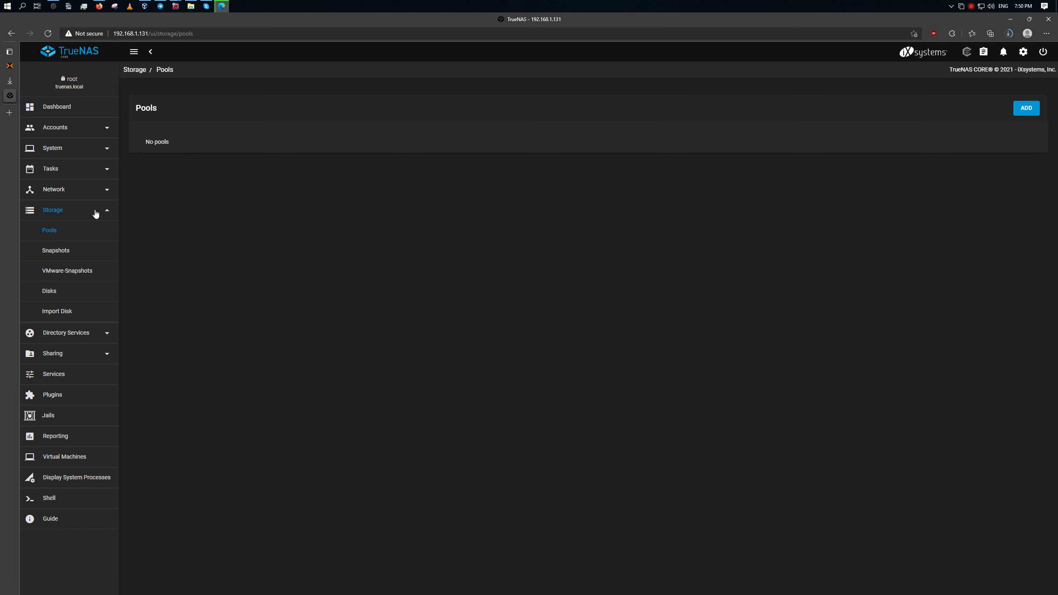
Confirm Disks lists only the ada0 boot disk, then bring up the Dashboard's power options.
left_click(62, 301)
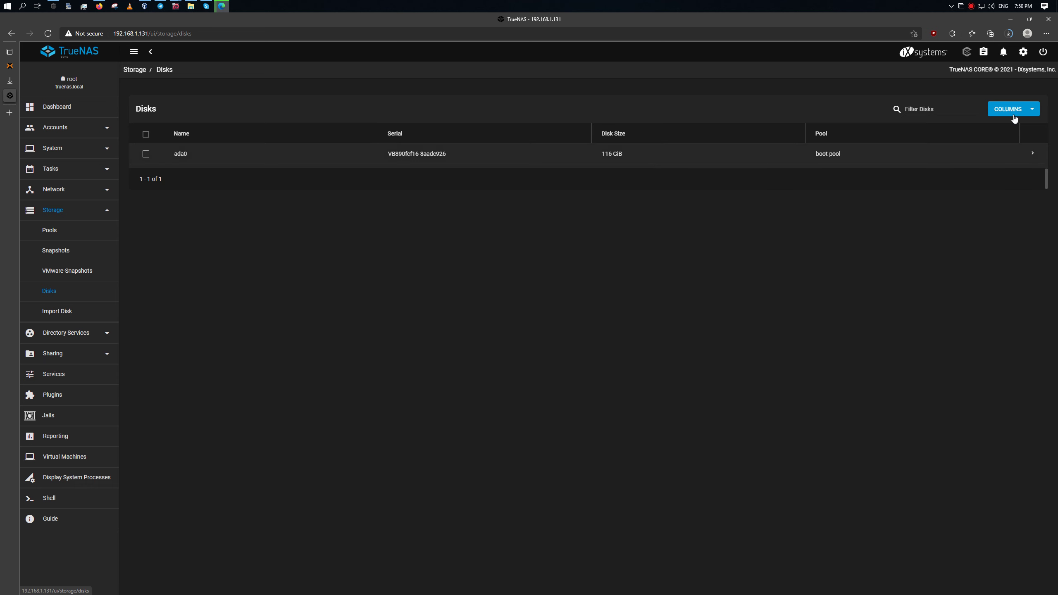
left_click(71, 108)
left_click(1044, 52)
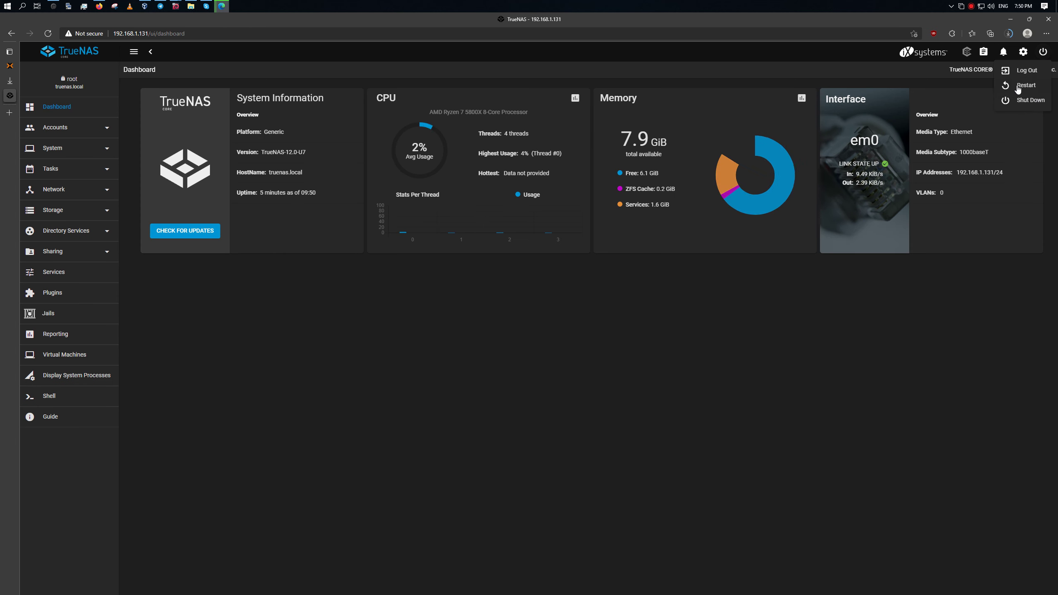
Shut down the TrueNAS system, ticking Confirm.
left_click(1039, 101)
left_click(498, 341)
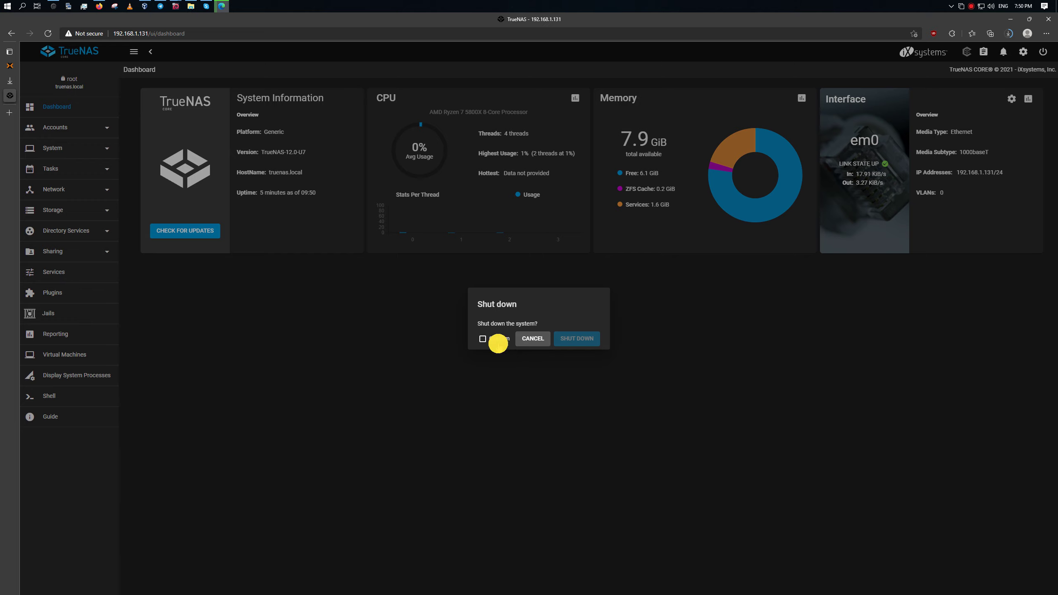
left_click(576, 339)
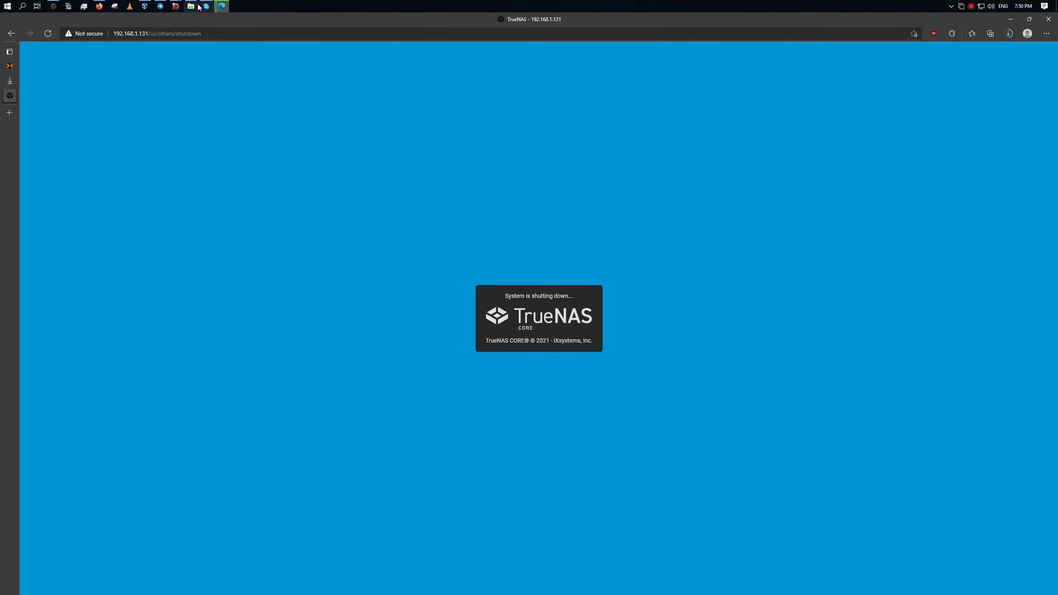
Bring the TrueNAS VM console and then the VirtualBox Manager window to the front.
mouse_move(176, 5)
left_click(206, 58)
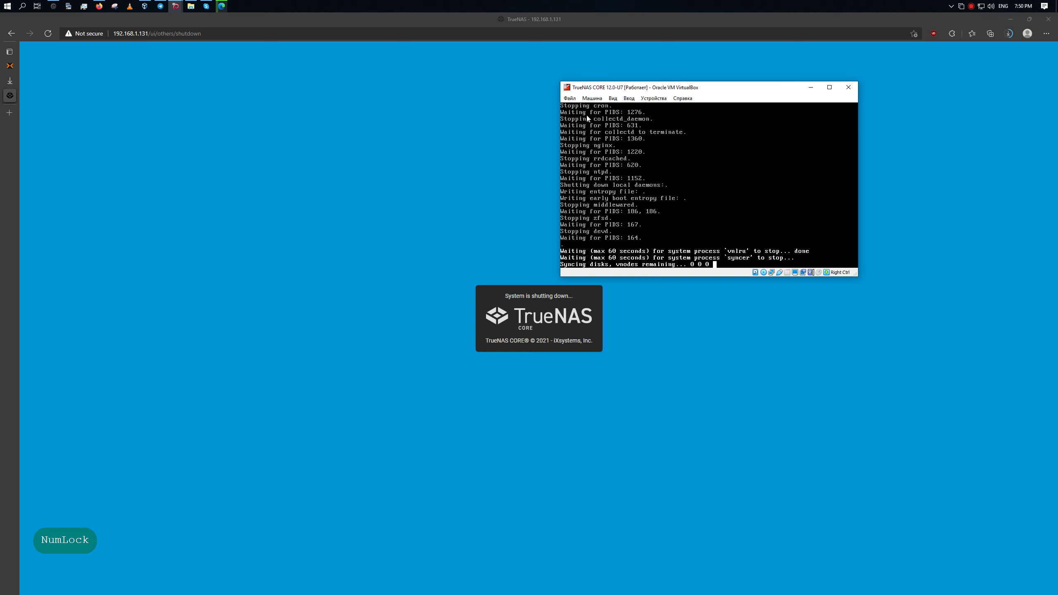
key("Num_Lock")
left_click(144, 6)
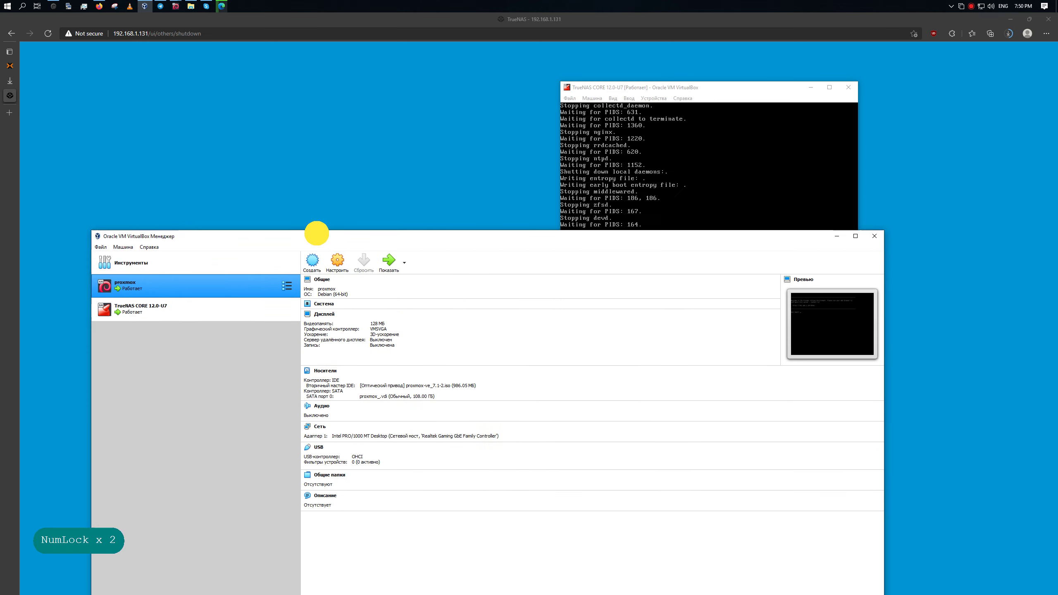
Move the Manager and console windows apart and select the powered-off TrueNAS CORE 12.0-U7 VM.
left_click_drag(317, 233, 354, 133)
left_click_drag(713, 88, 854, 85)
key("Num_Lock")
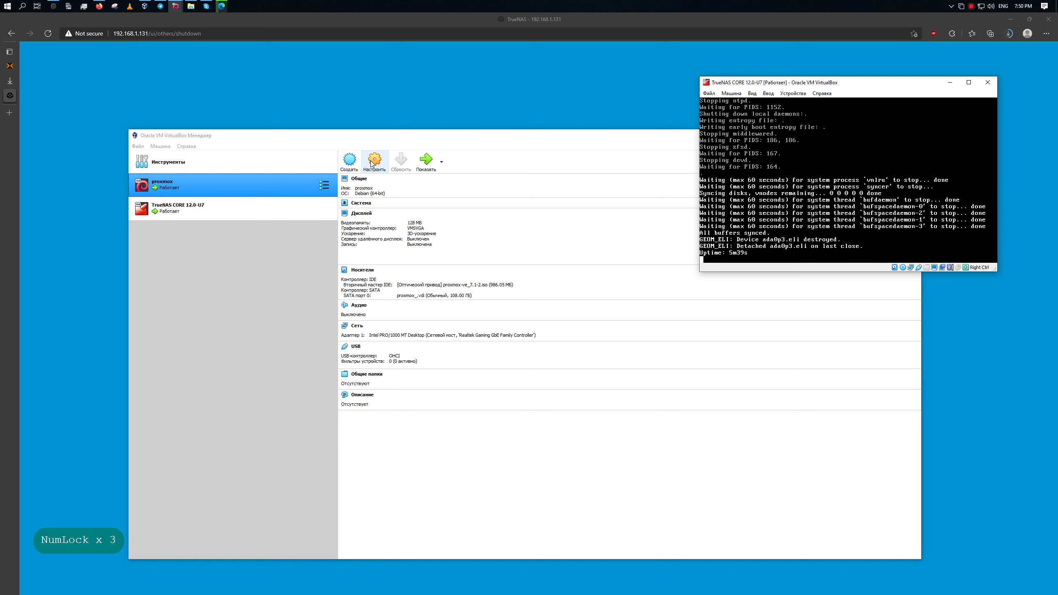
left_click(272, 212)
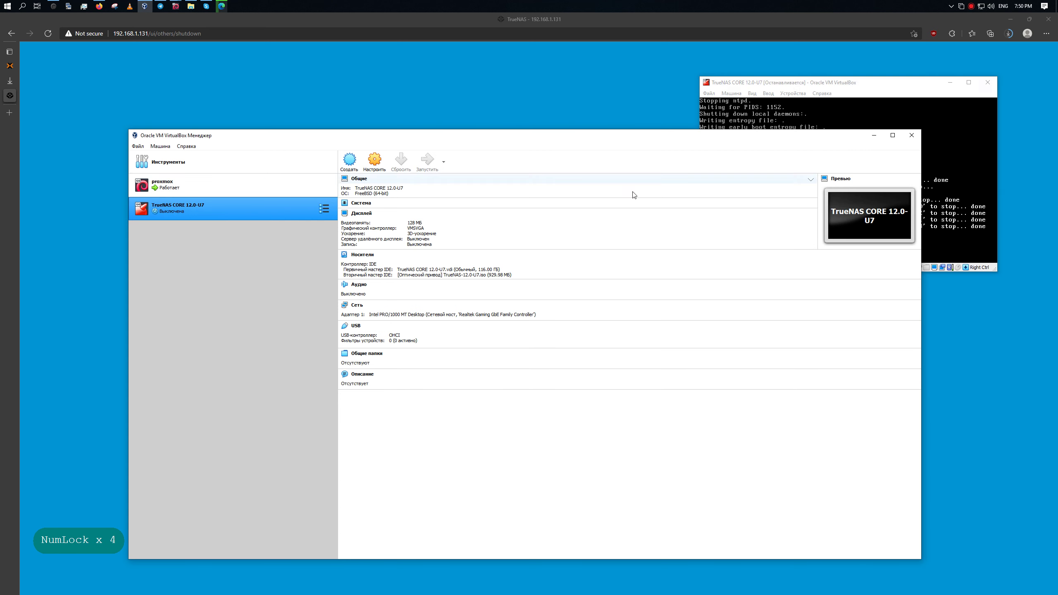
key("Num_Lock")
left_click(375, 161)
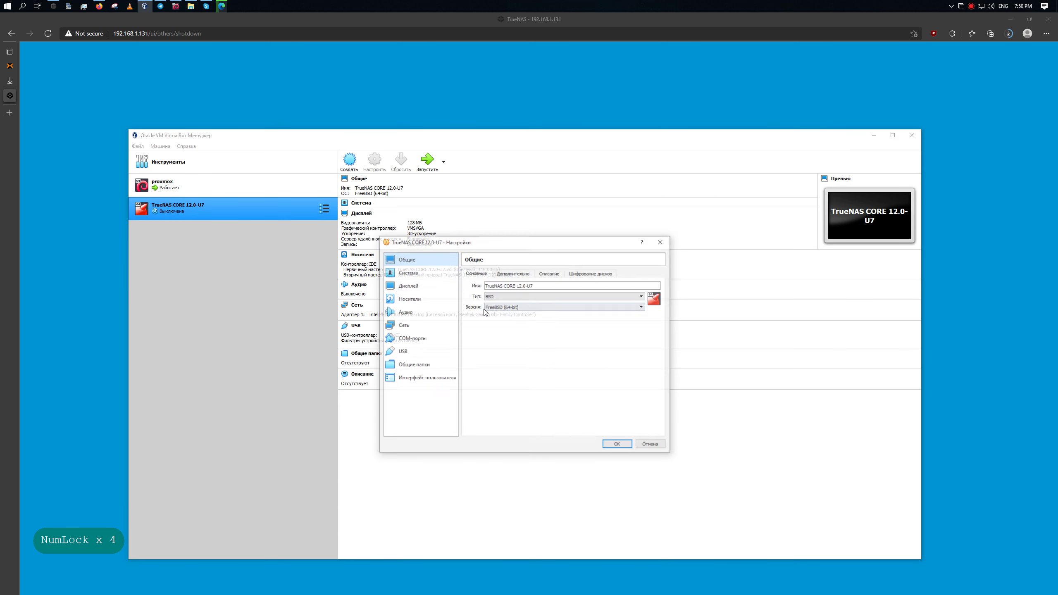
left_click(442, 299)
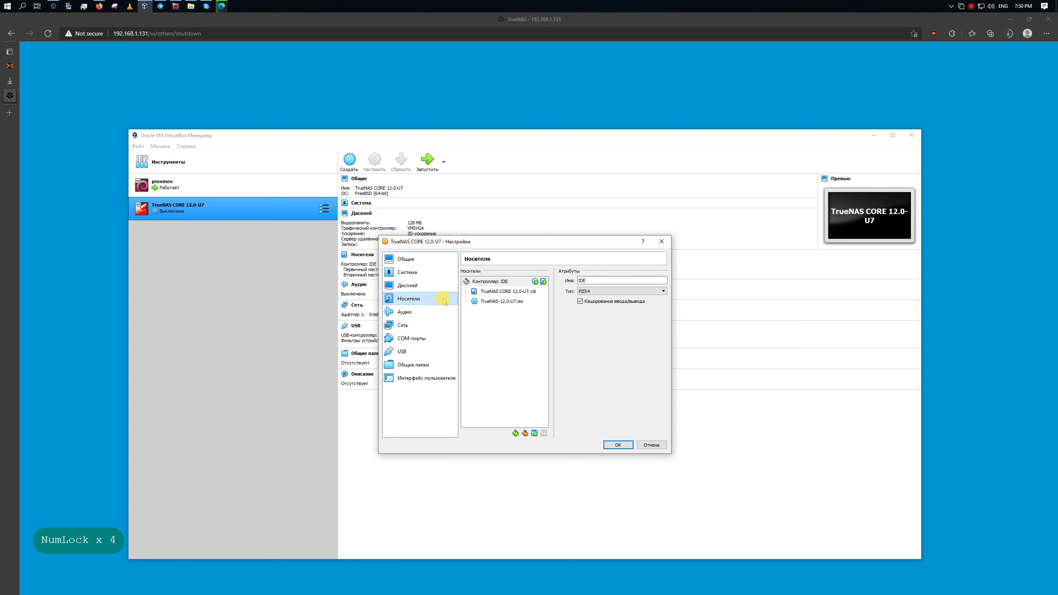
left_click(540, 282)
left_click(389, 274)
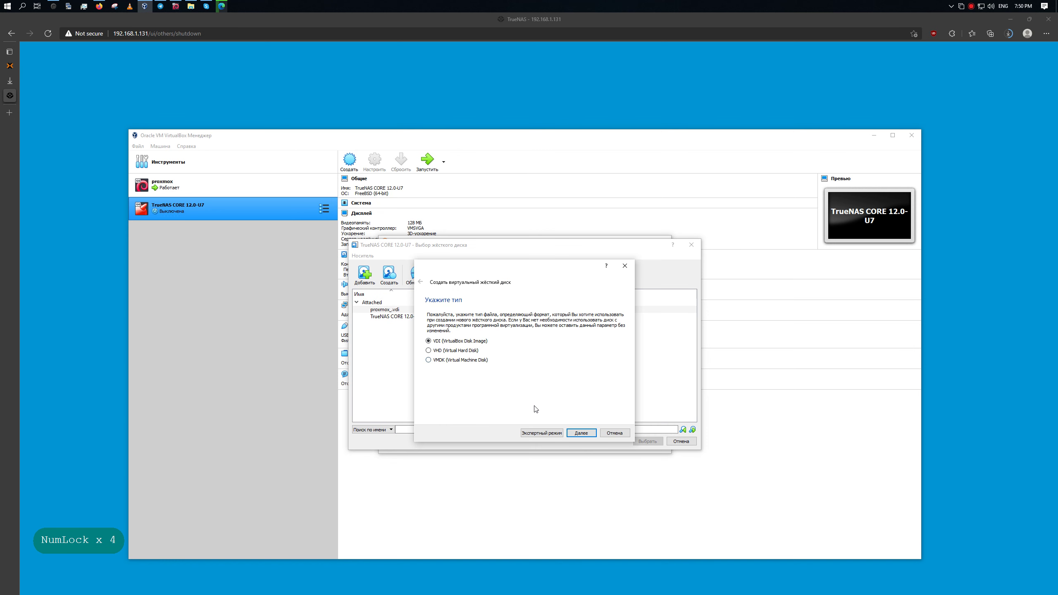
left_click(581, 433)
left_click(581, 433)
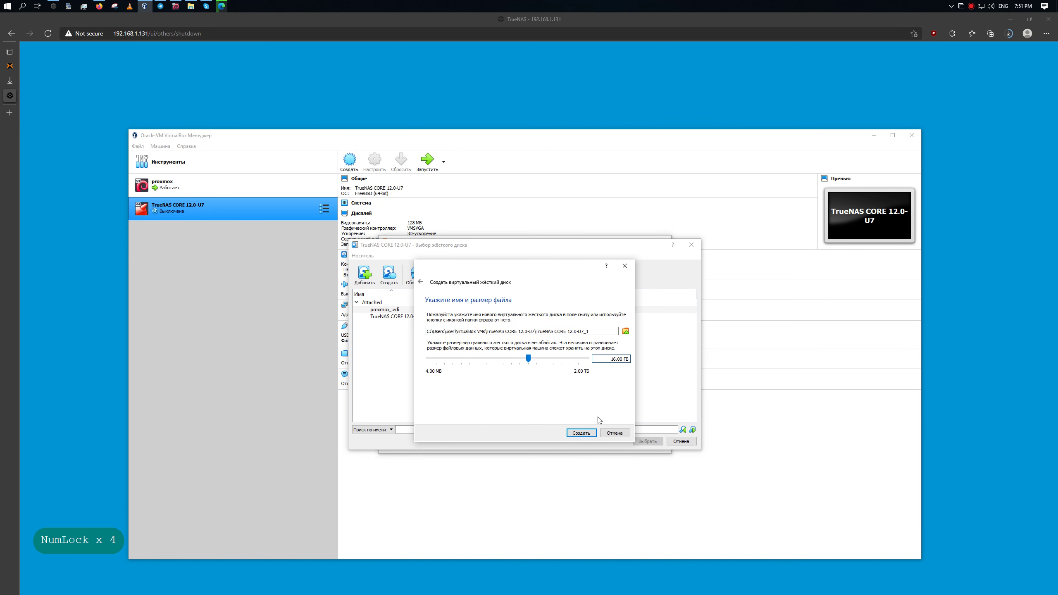
type("1")
left_click(588, 433)
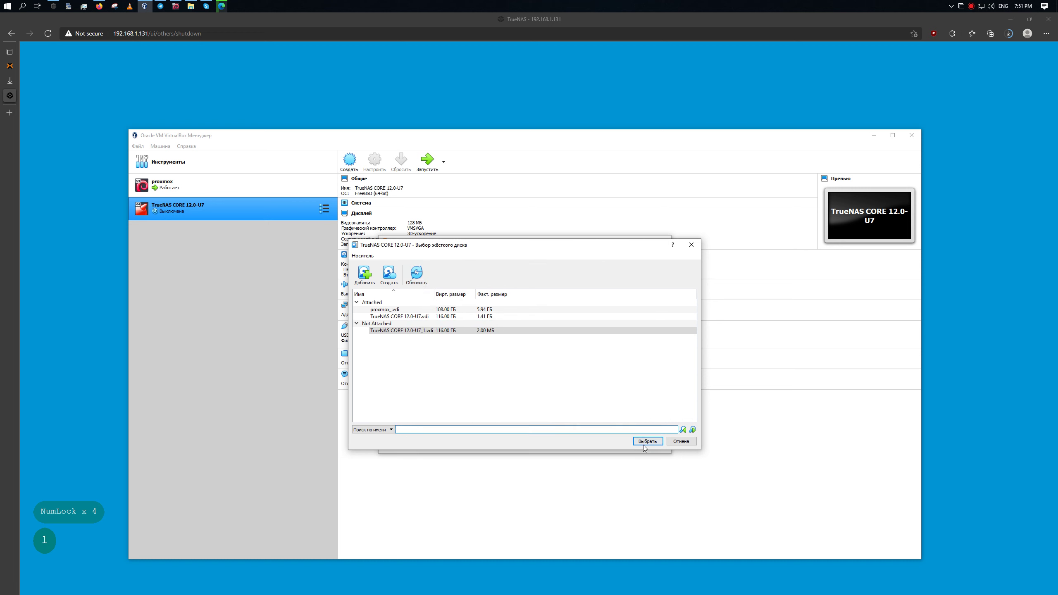
left_click(647, 442)
left_click(540, 282)
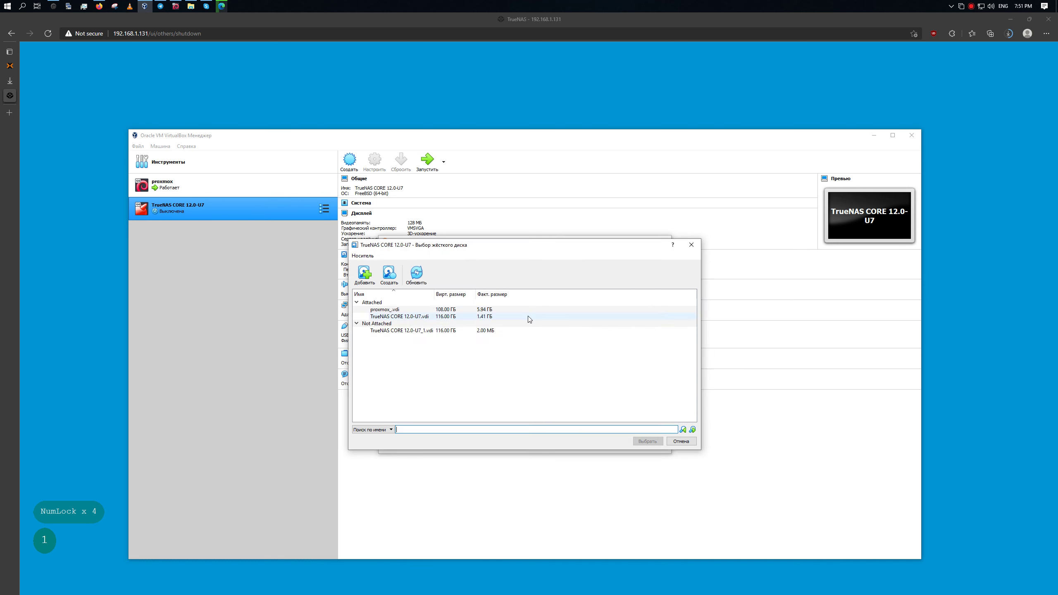
left_click(400, 282)
left_click(581, 433)
left_click(581, 433)
left_click(604, 362)
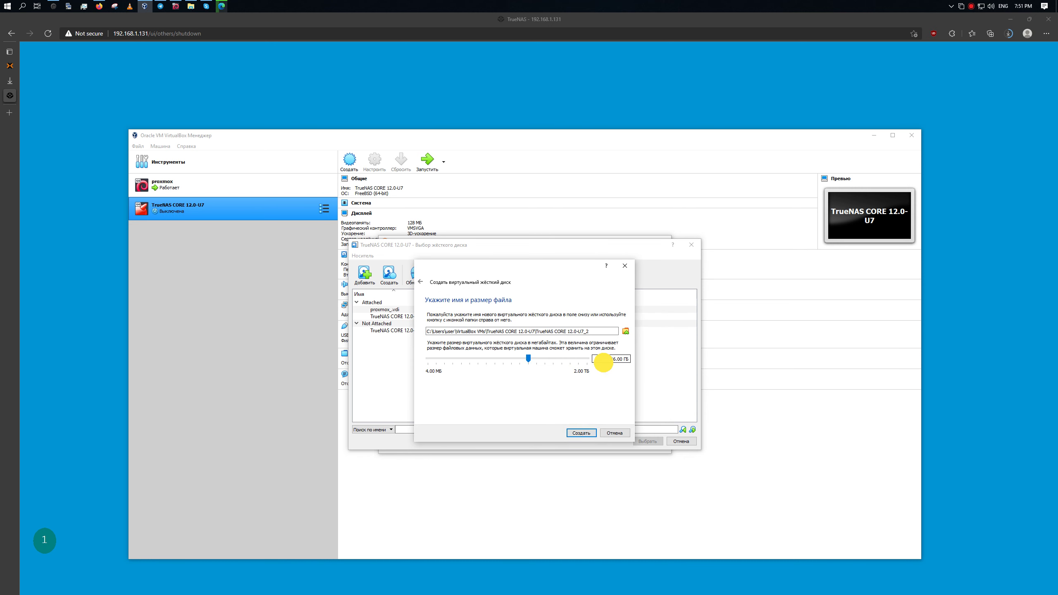
left_click(581, 433)
left_click(642, 441)
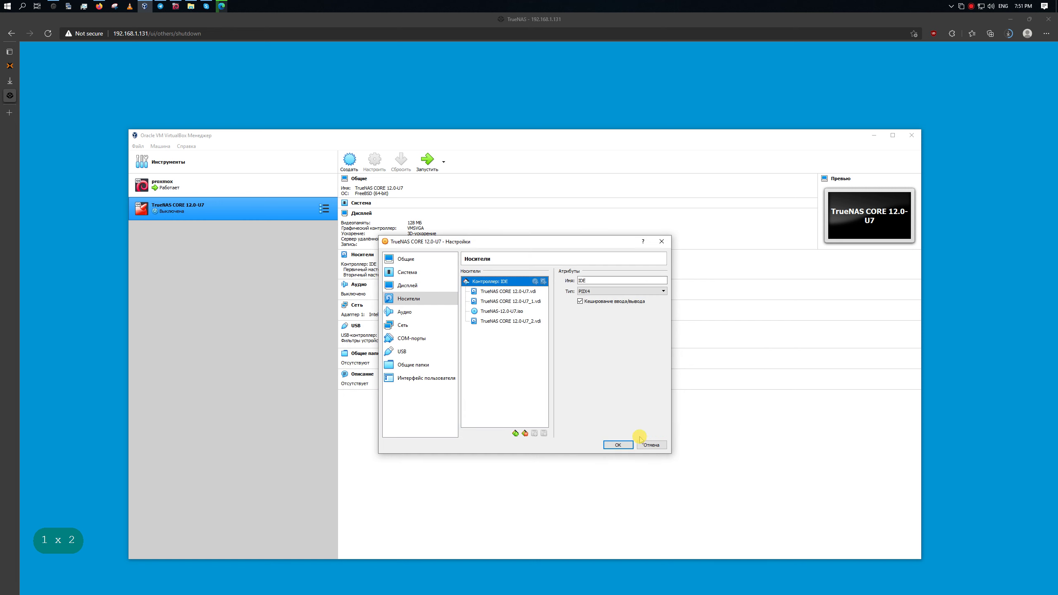
left_click(502, 311)
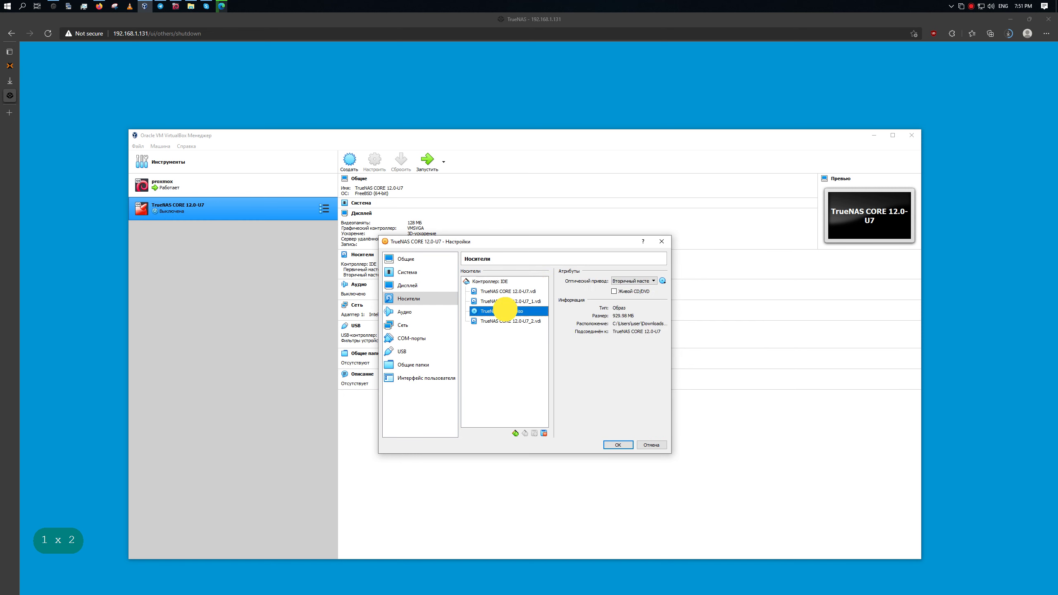
left_click(495, 283)
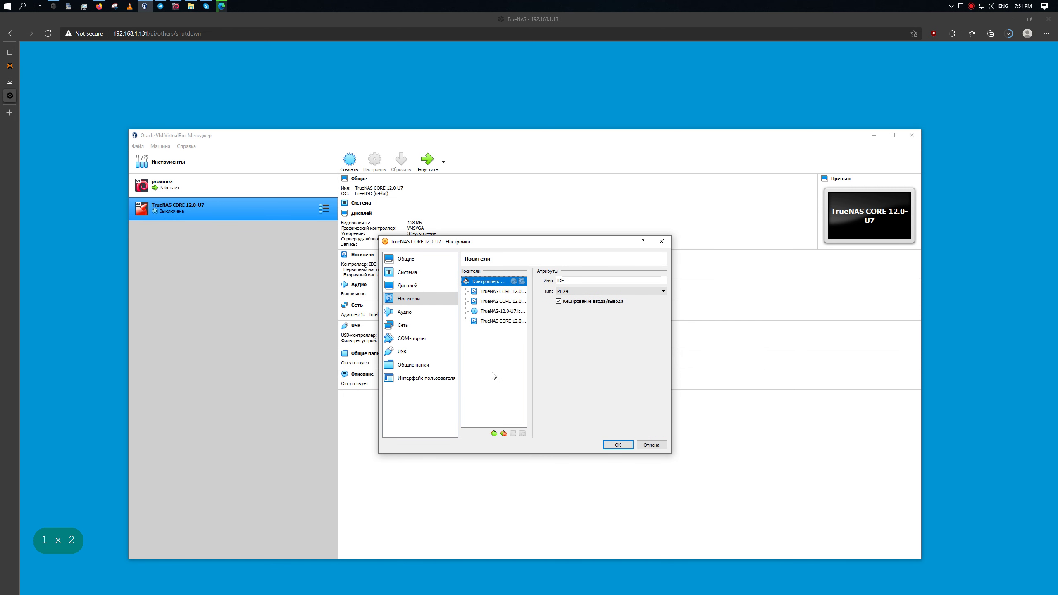
left_click(493, 433)
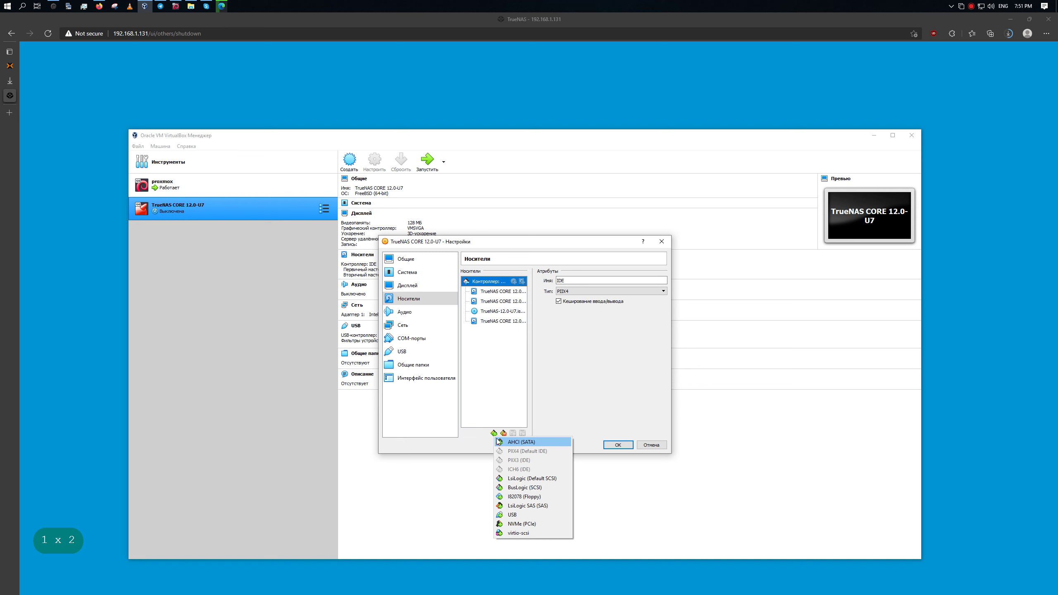
left_click(548, 349)
left_click(500, 292)
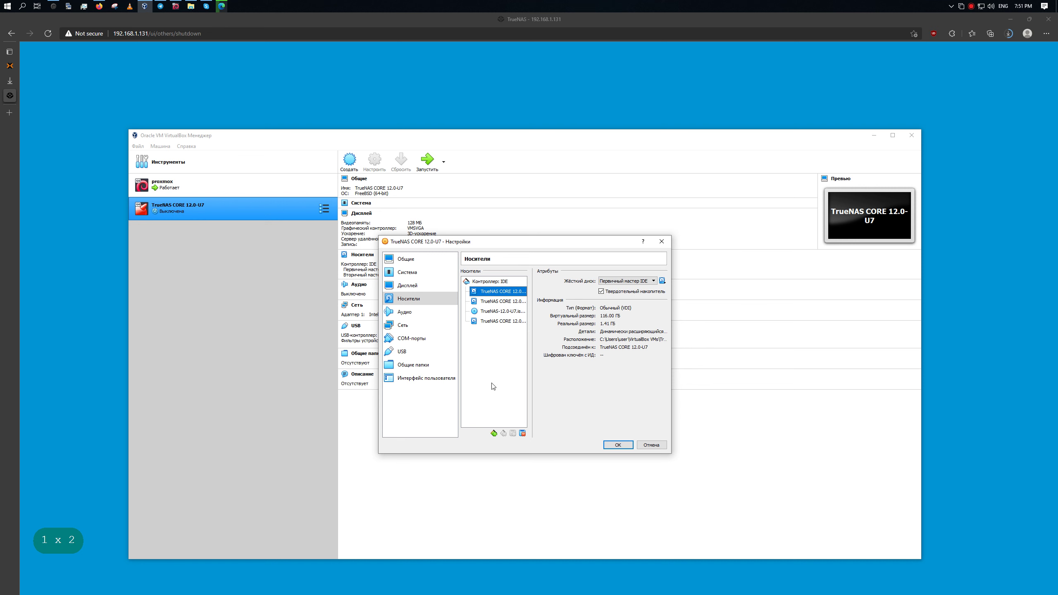
Add a LsiLogic controller and attach a newly created 26 GB dynamically allocated VDI disk.
left_click(494, 433)
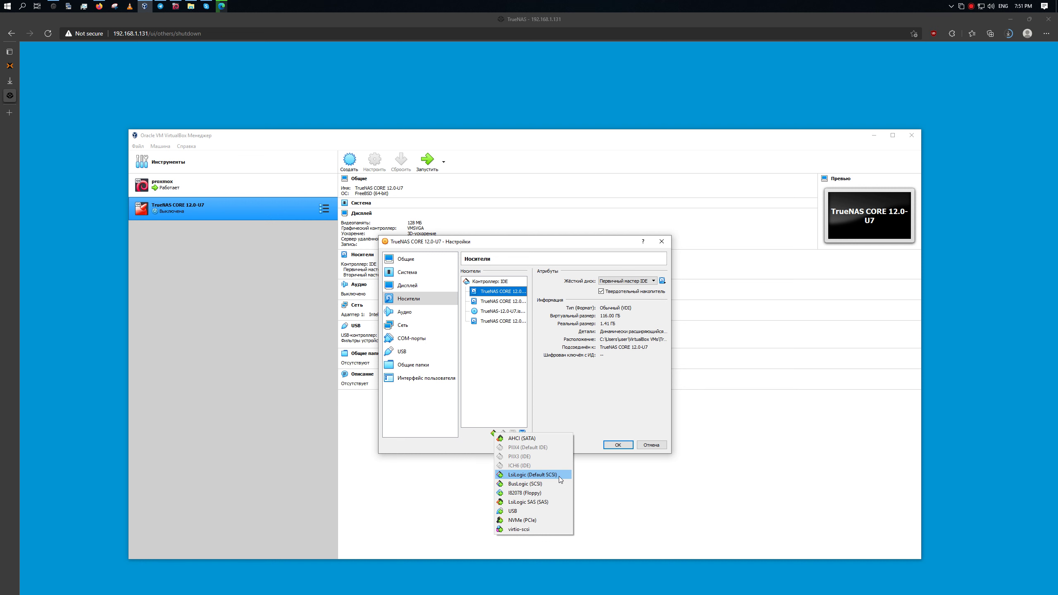
left_click(559, 477)
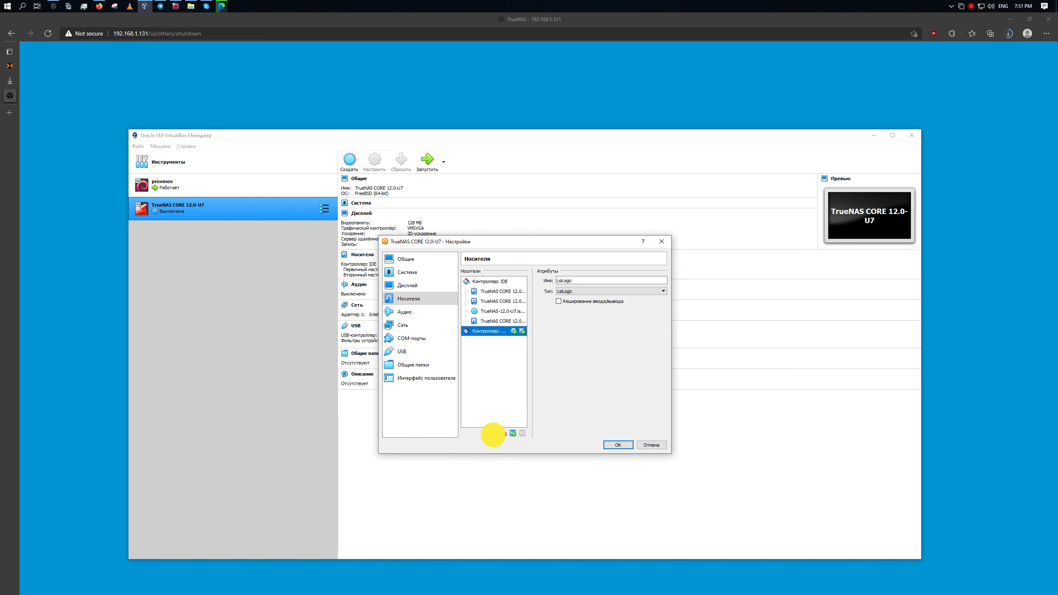
left_click(493, 433)
left_click(516, 404)
left_click(522, 331)
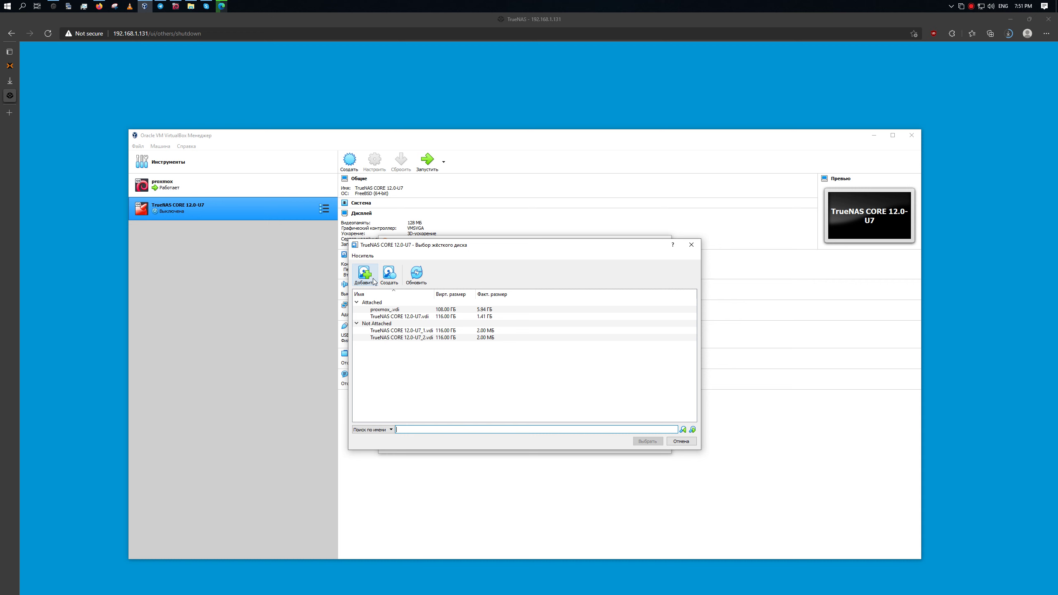
left_click(389, 273)
left_click(581, 433)
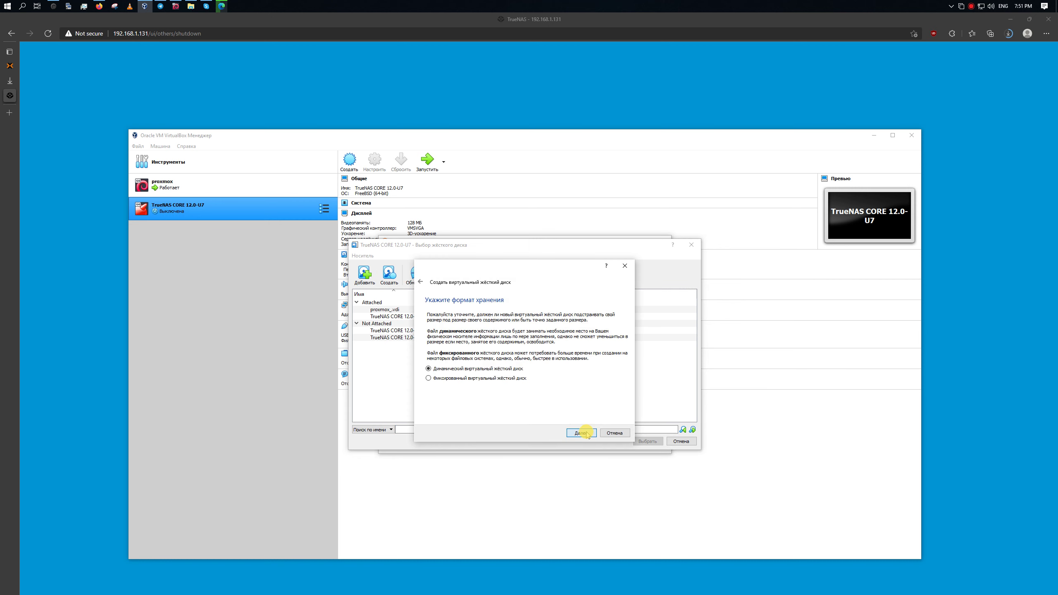
left_click(582, 433)
left_click(611, 359)
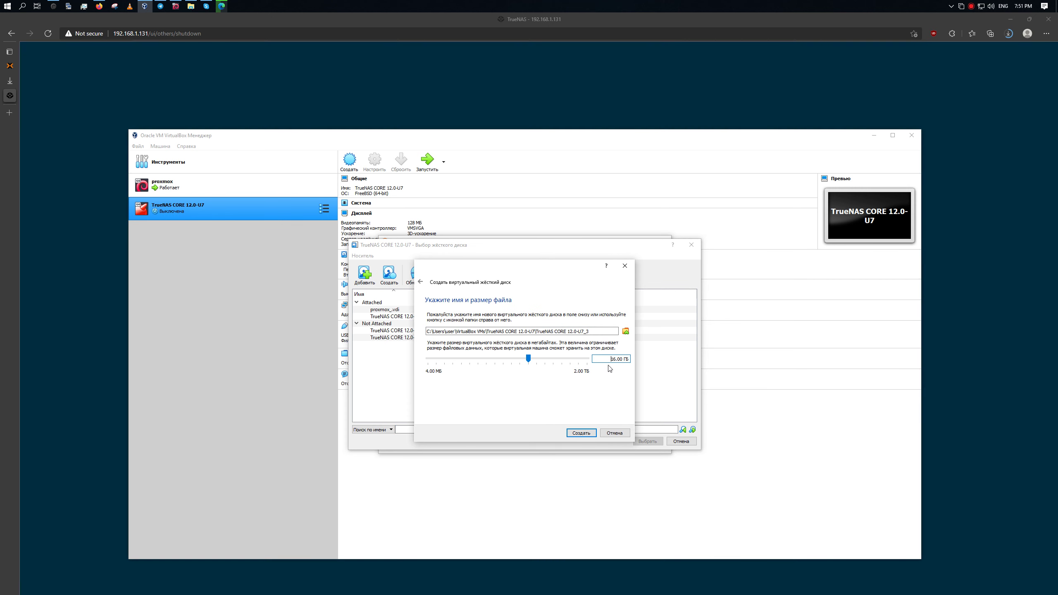
left_click(612, 359)
type("2")
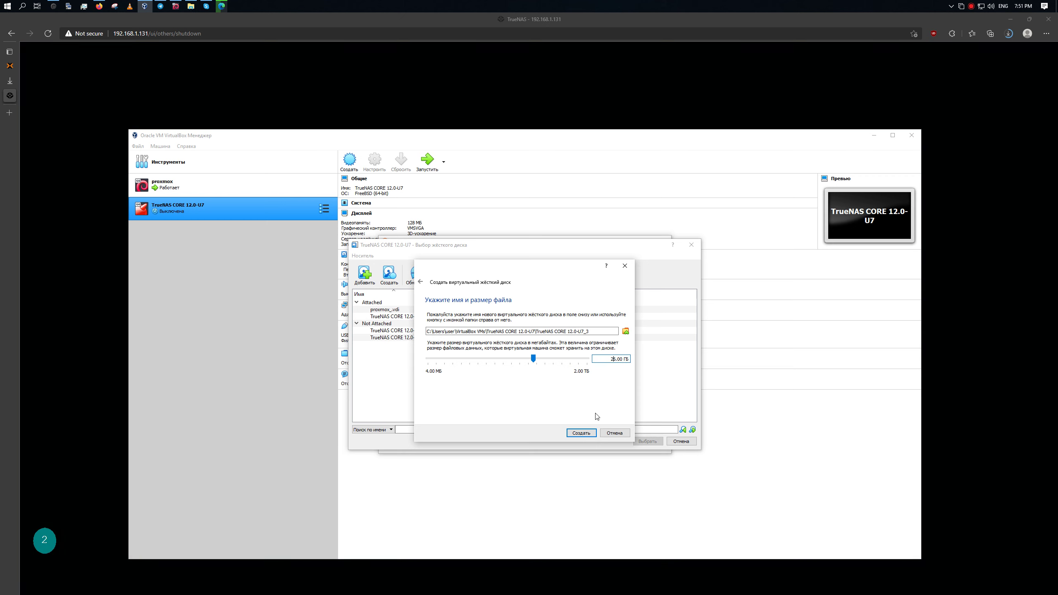
left_click(587, 433)
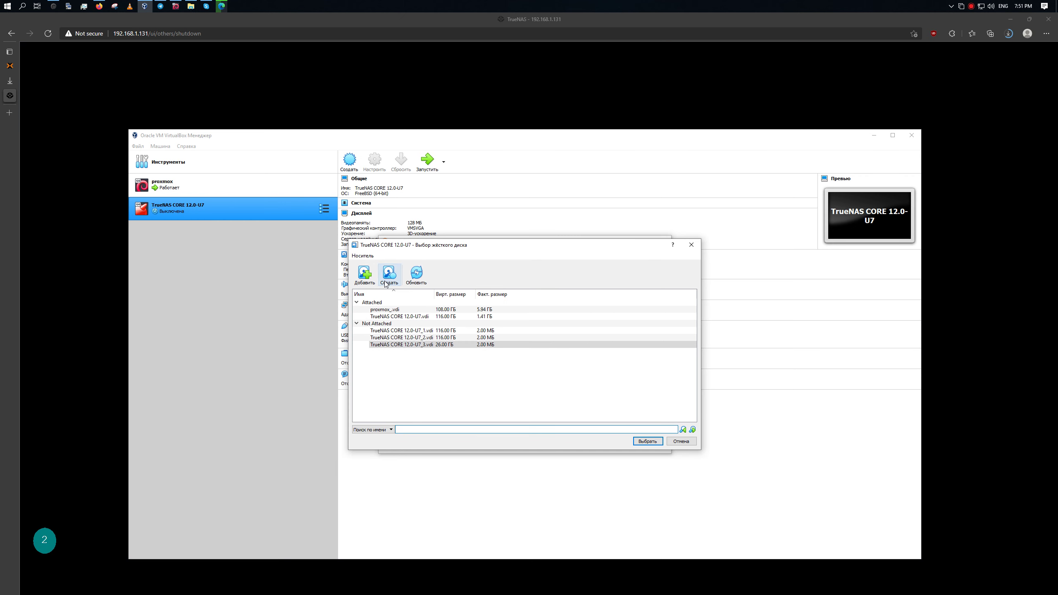
left_click(657, 441)
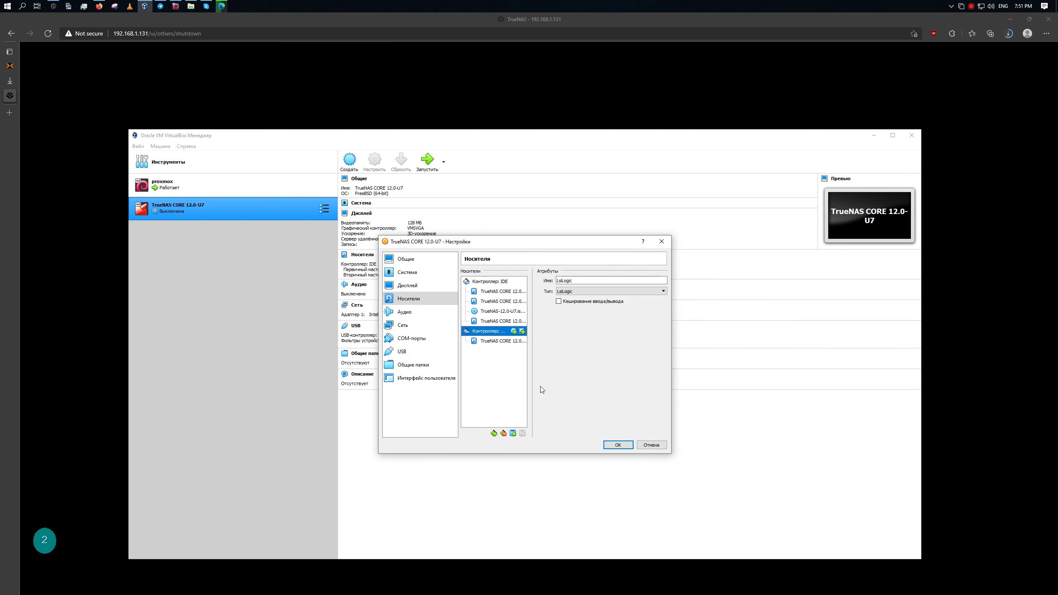
Create a second 26 GB VDI disk and attach it to LsiLogic.
left_click(522, 332)
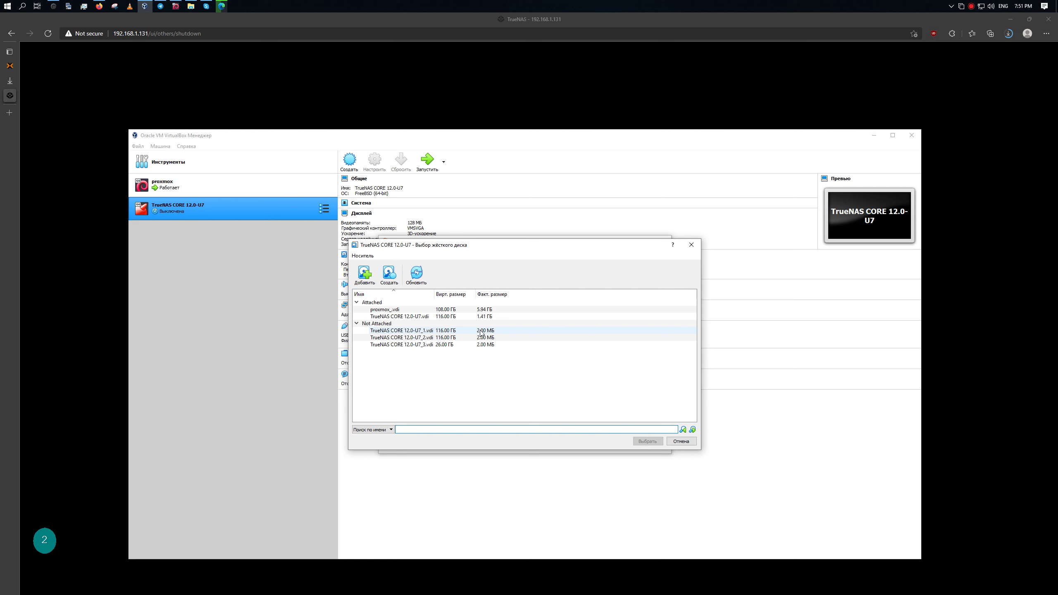
left_click(389, 274)
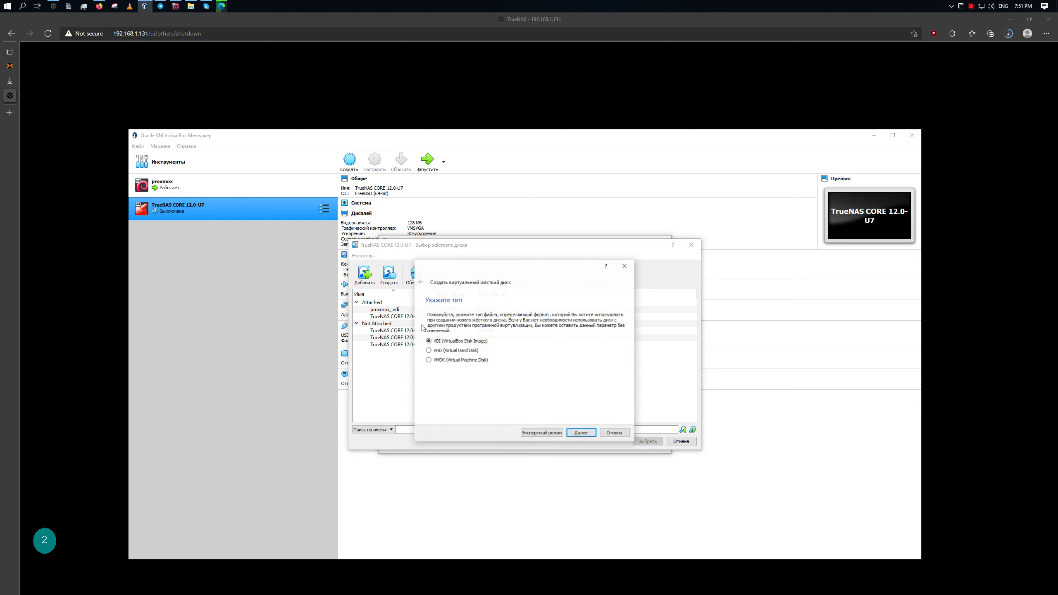
left_click(582, 433)
left_click(582, 433)
left_click(610, 359)
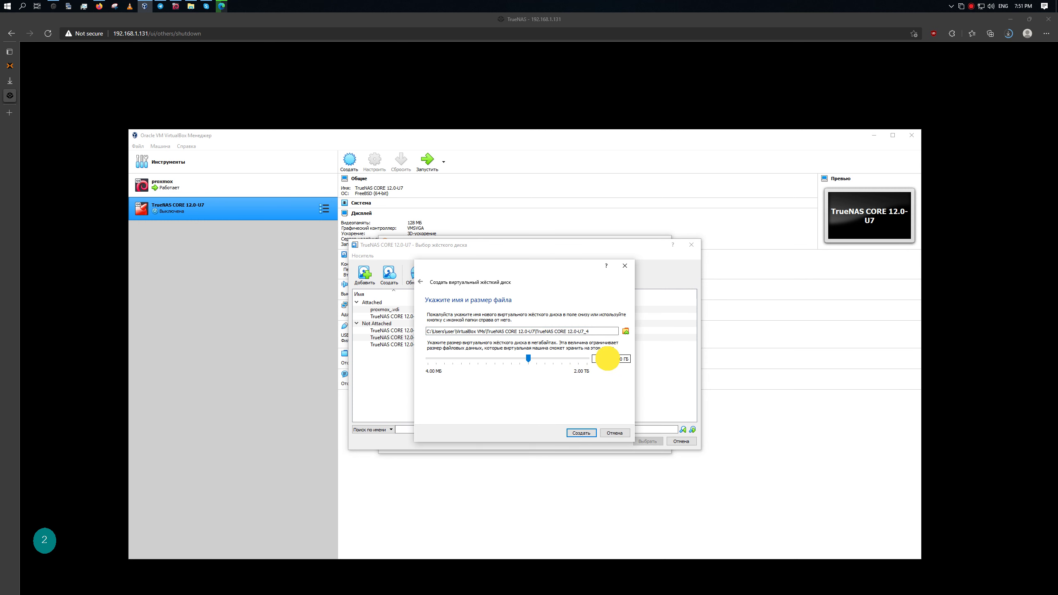
type("26.0")
left_click(593, 431)
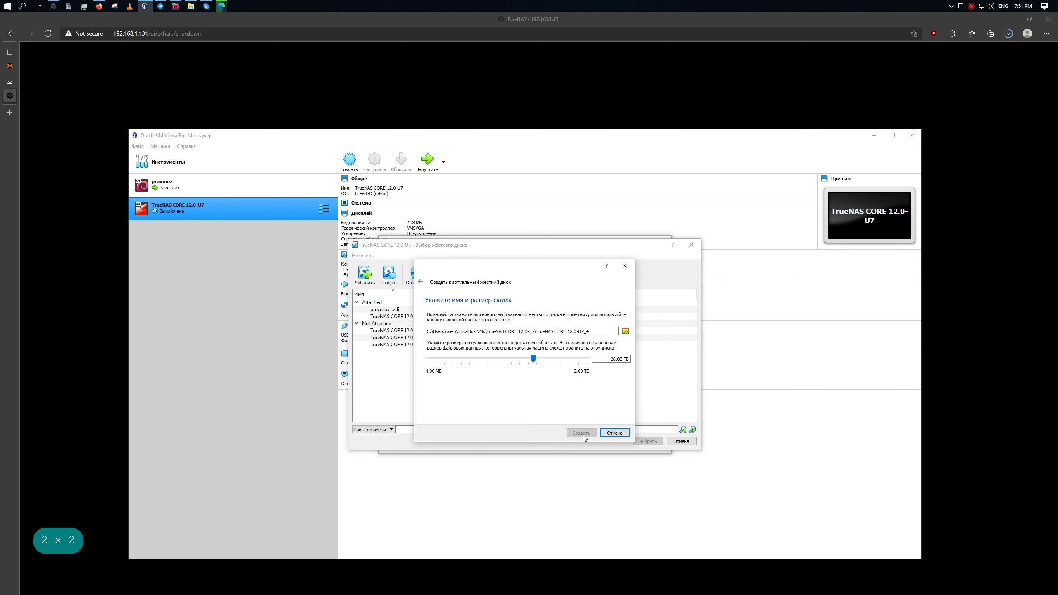
left_click(643, 442)
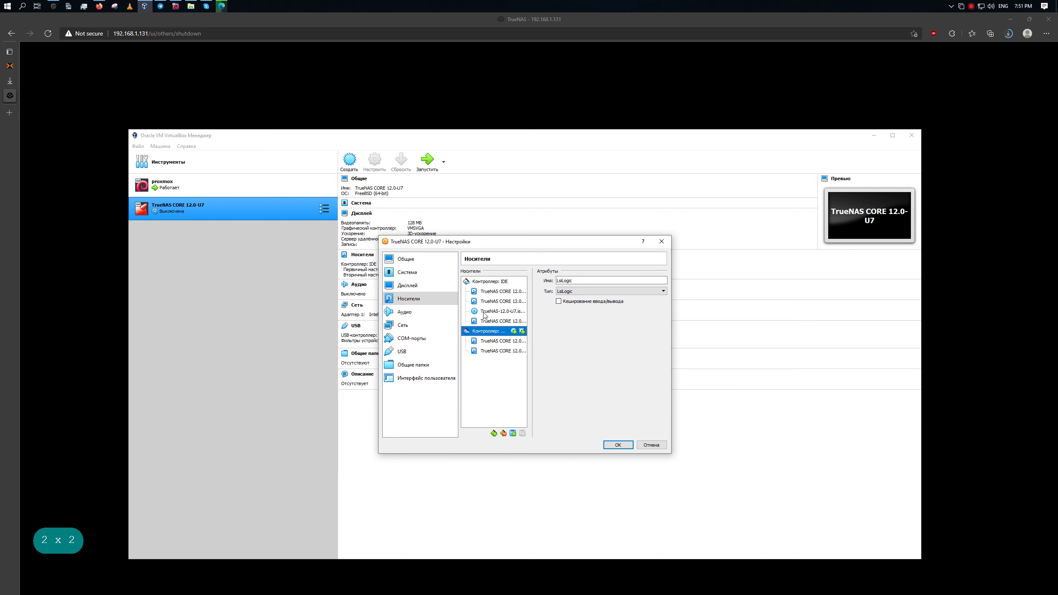
Create a third 26 GB dynamically allocated VDI disk.
left_click(521, 331)
left_click(389, 275)
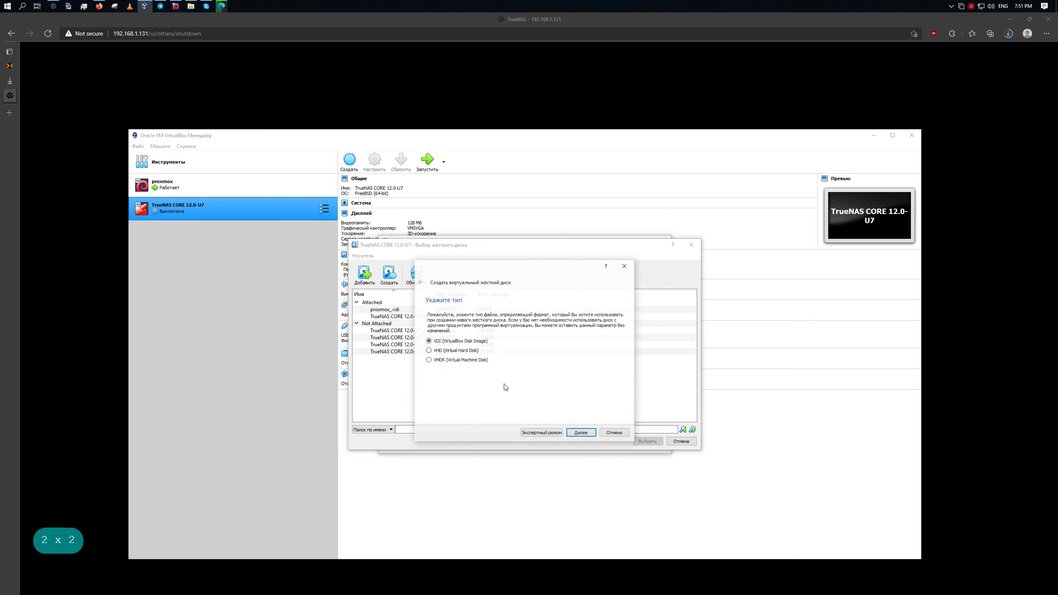
left_click(581, 433)
left_click(582, 433)
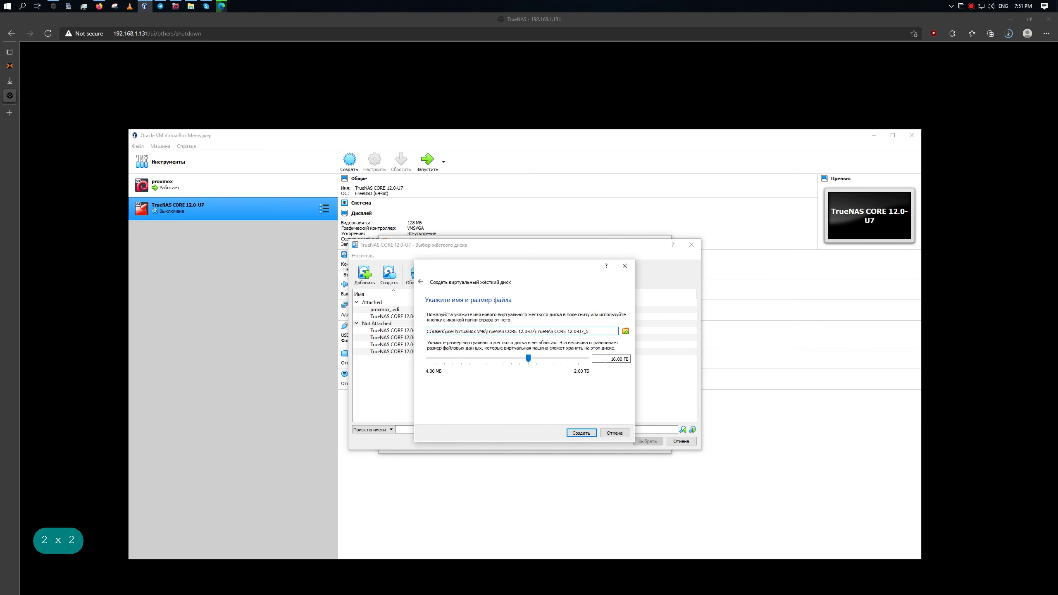
left_click(610, 361)
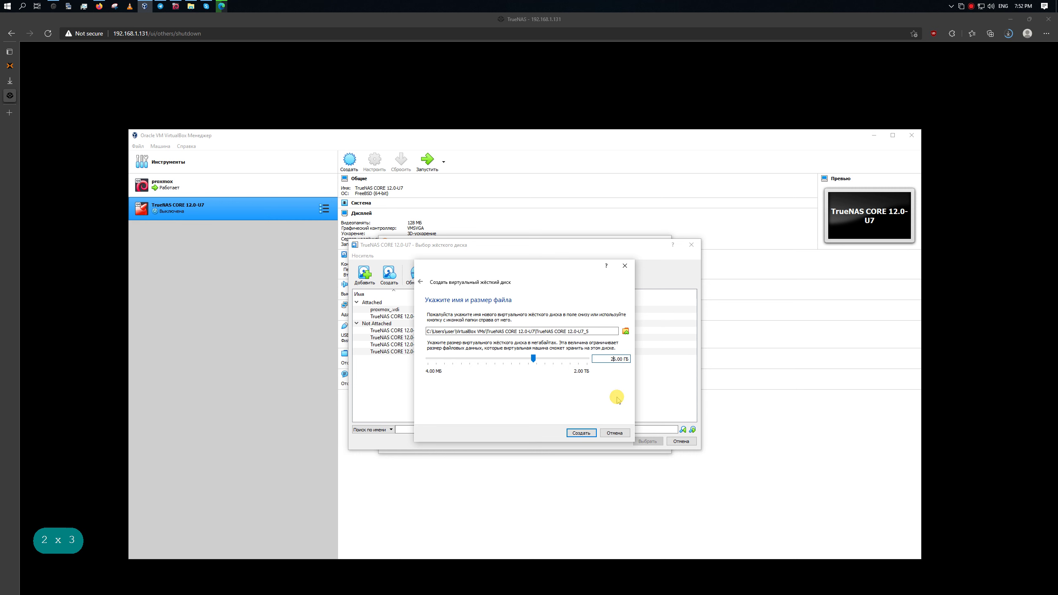
left_click(581, 433)
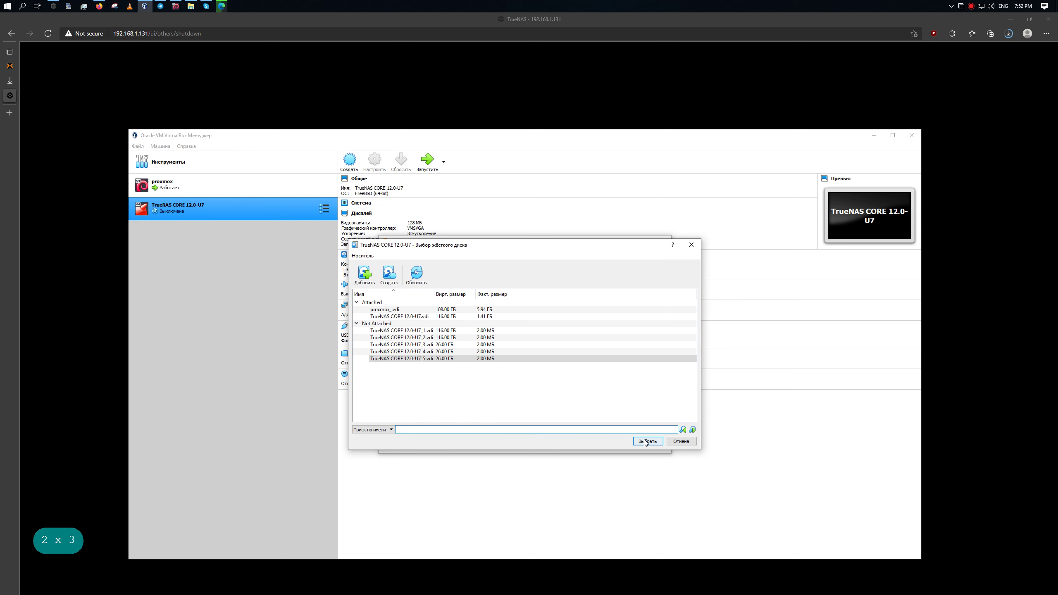
Attach the U7_5 disk, widen the settings window, and check each LsiLogic disk's port.
double_click(489, 358)
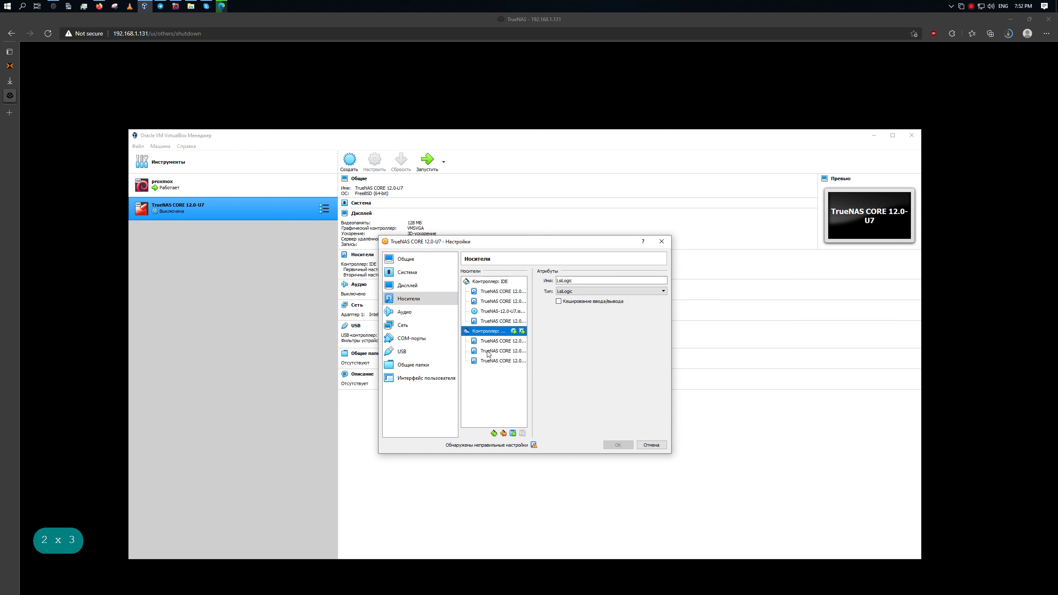
left_click(553, 374)
left_click_drag(674, 365, 815, 371)
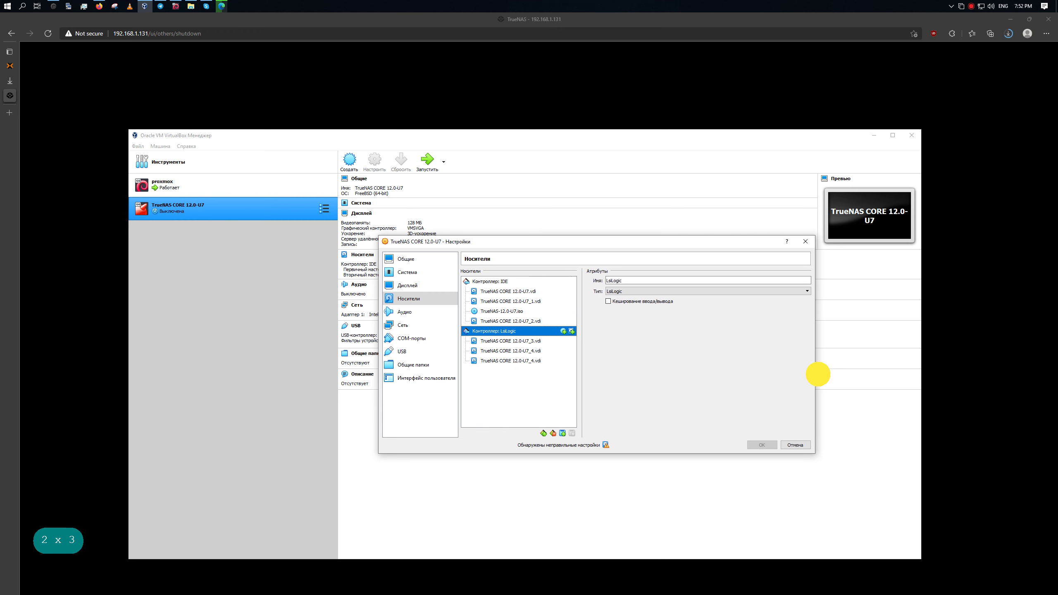
left_click(534, 341)
left_click(534, 351)
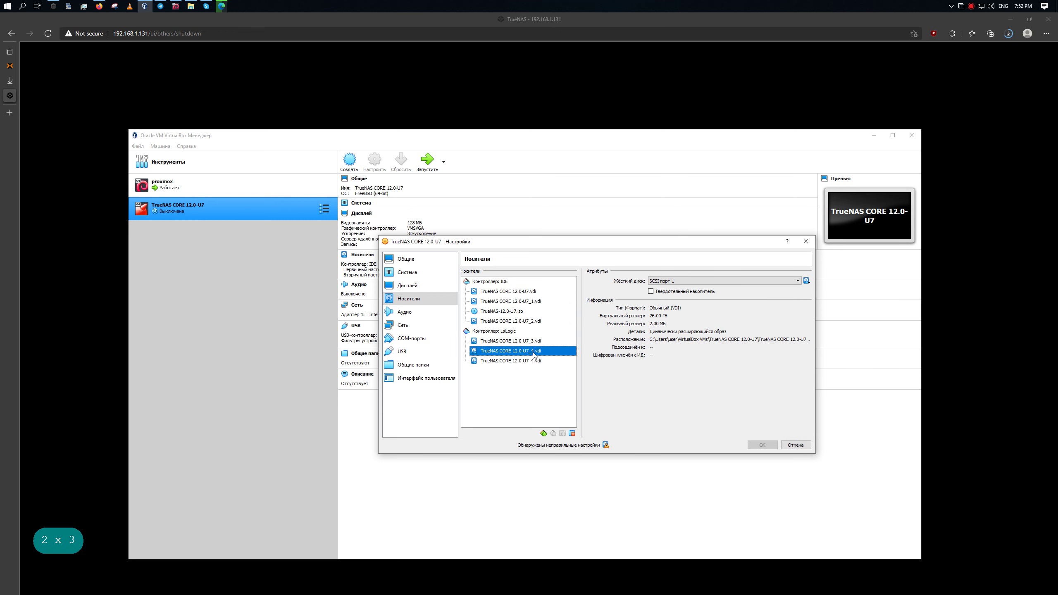
left_click(534, 361)
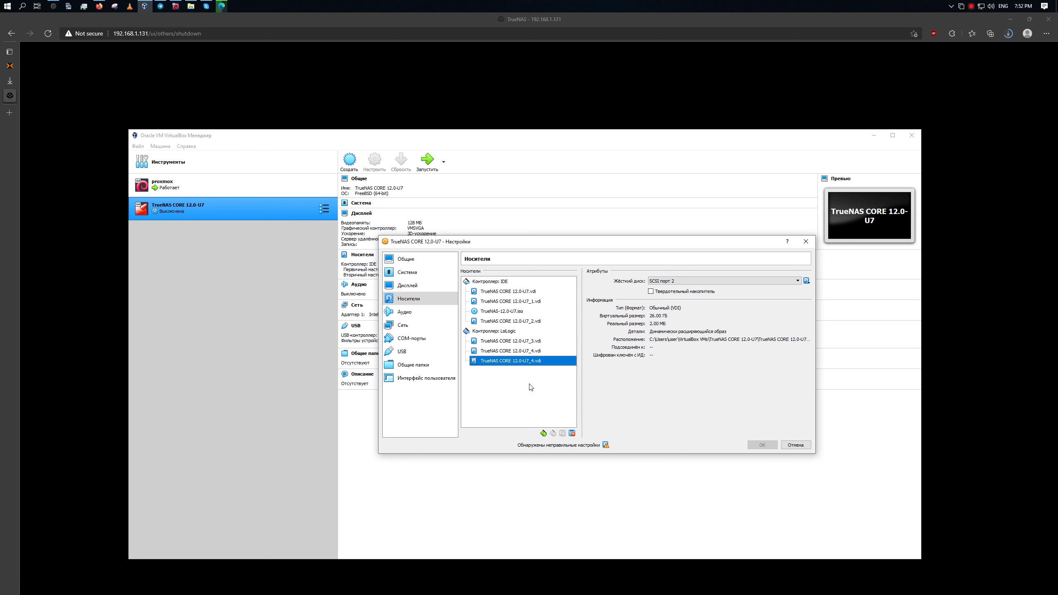
Attach an existing disk and TrueNAS CORE 12.0-U7_4.vdi to LsiLogic, then select the duplicate U7_4.
left_click(532, 332)
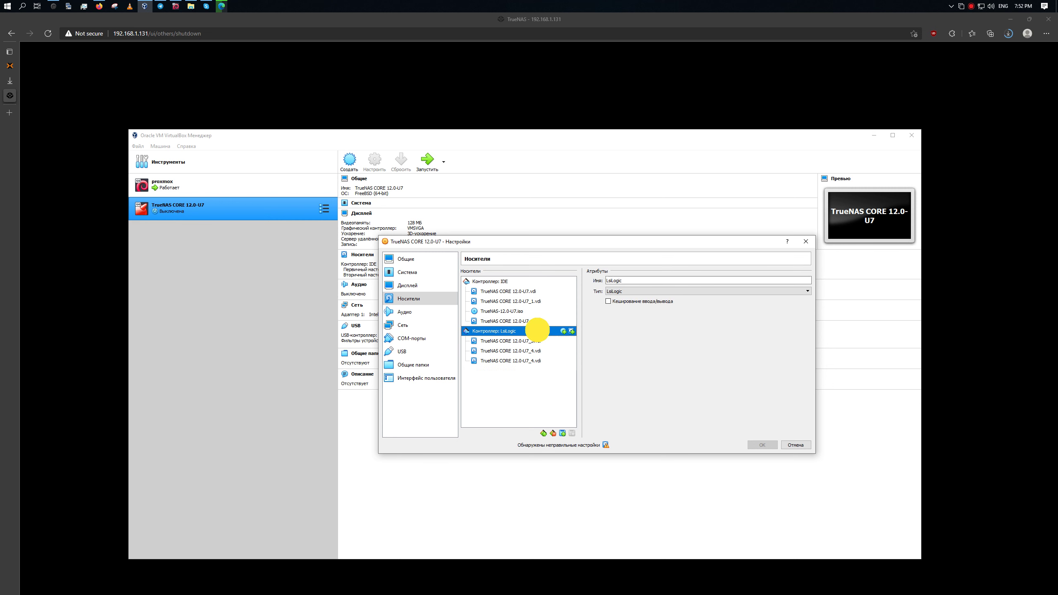
left_click(572, 331)
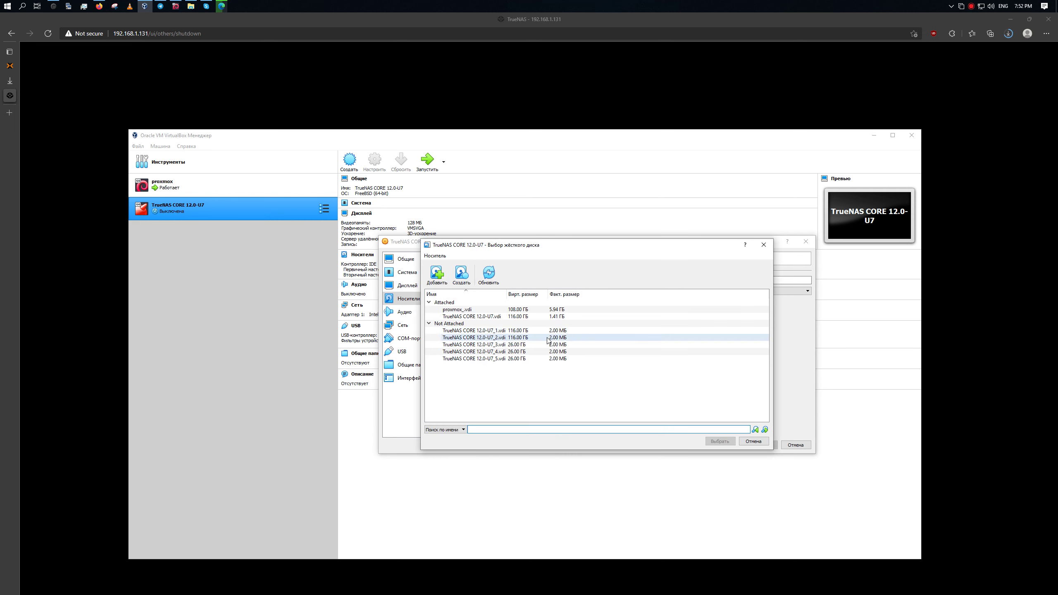
double_click(543, 346)
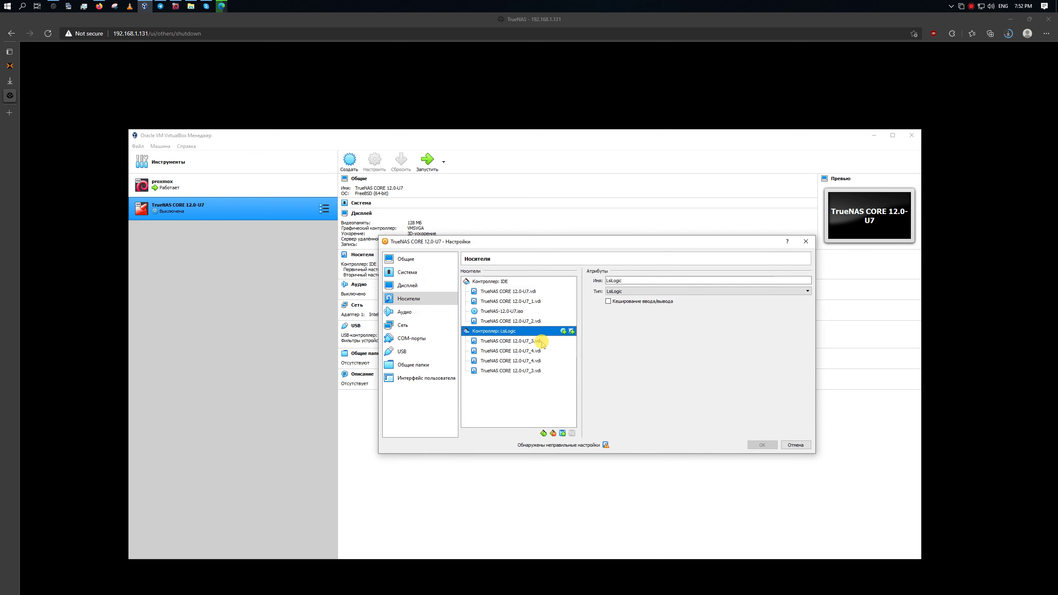
left_click(572, 331)
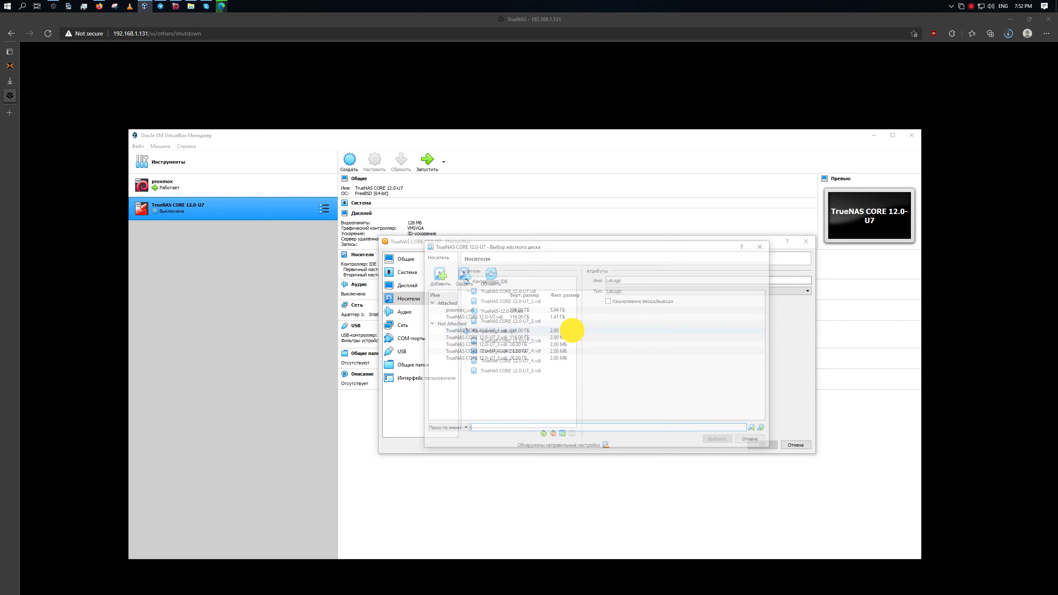
left_click(547, 353)
left_click(735, 440)
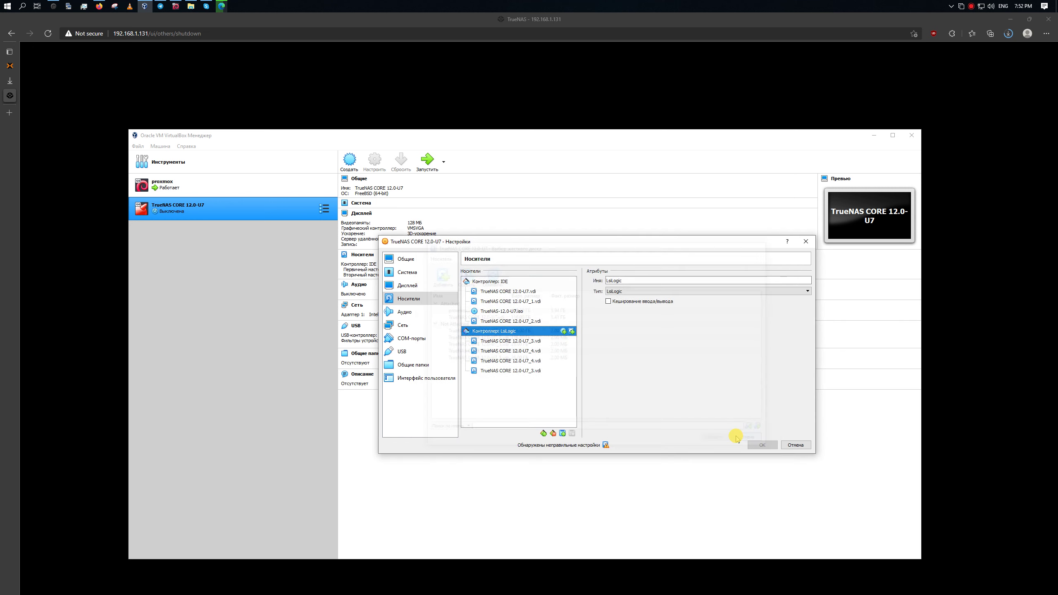
left_click(525, 351)
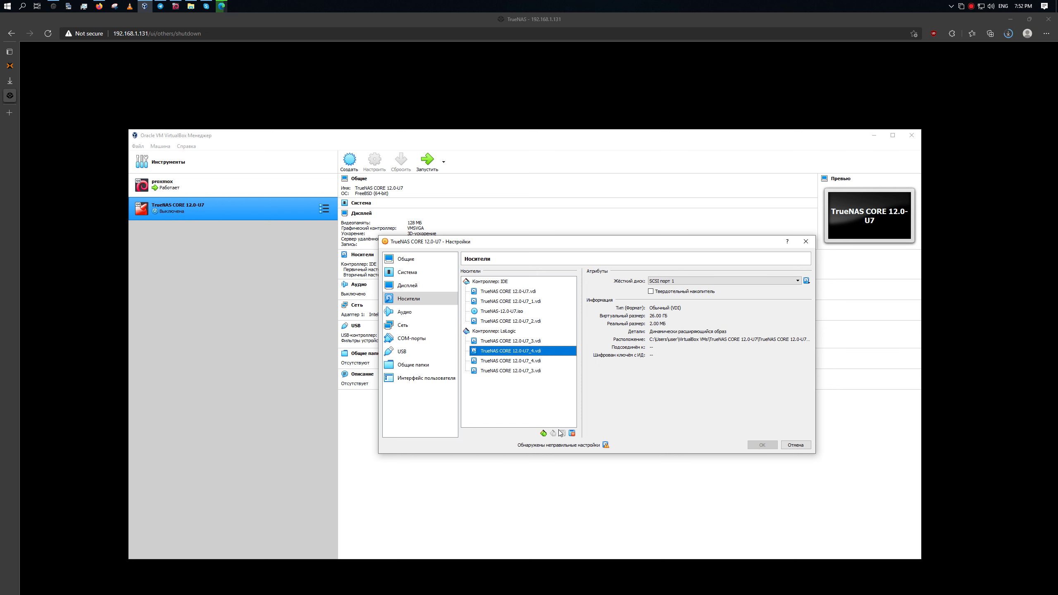
Detach the duplicate U7_4, U7_3 and remaining disks from the LsiLogic controller.
left_click(572, 433)
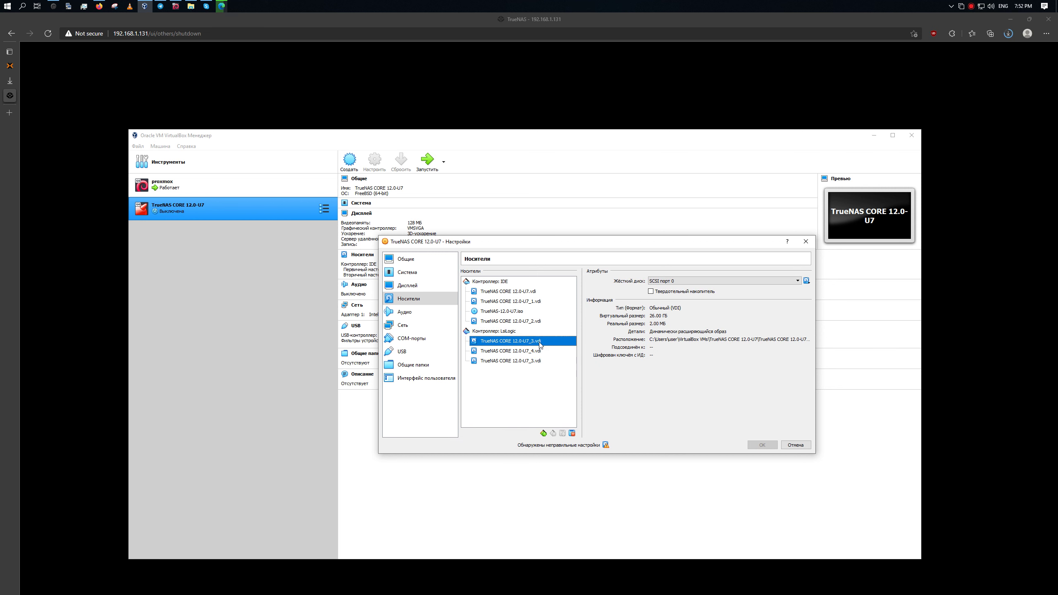
left_click_drag(546, 322, 545, 332)
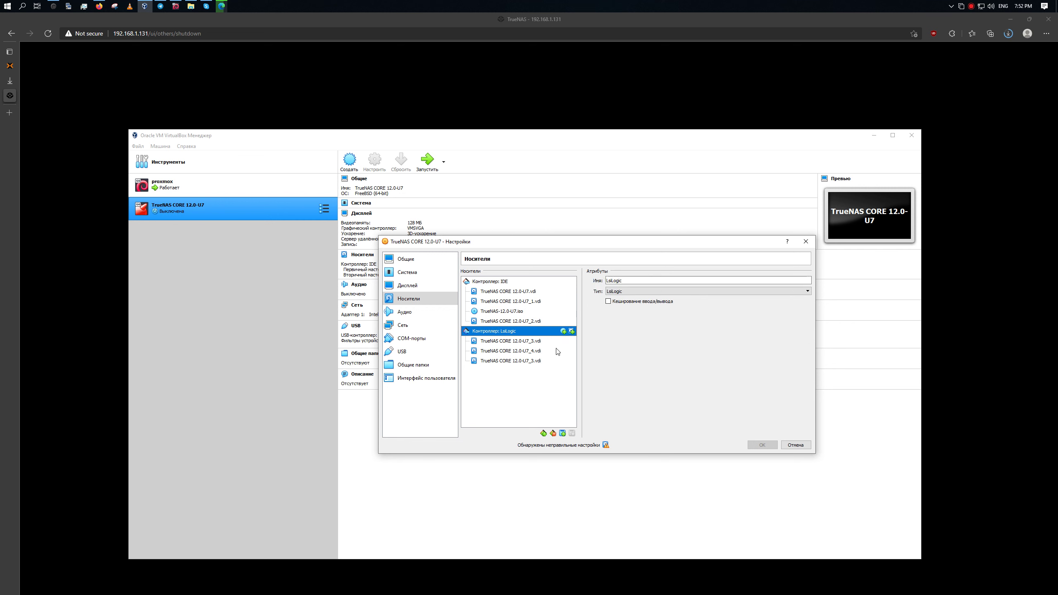
left_click(553, 345)
left_click(573, 434)
left_click(572, 435)
left_click(572, 434)
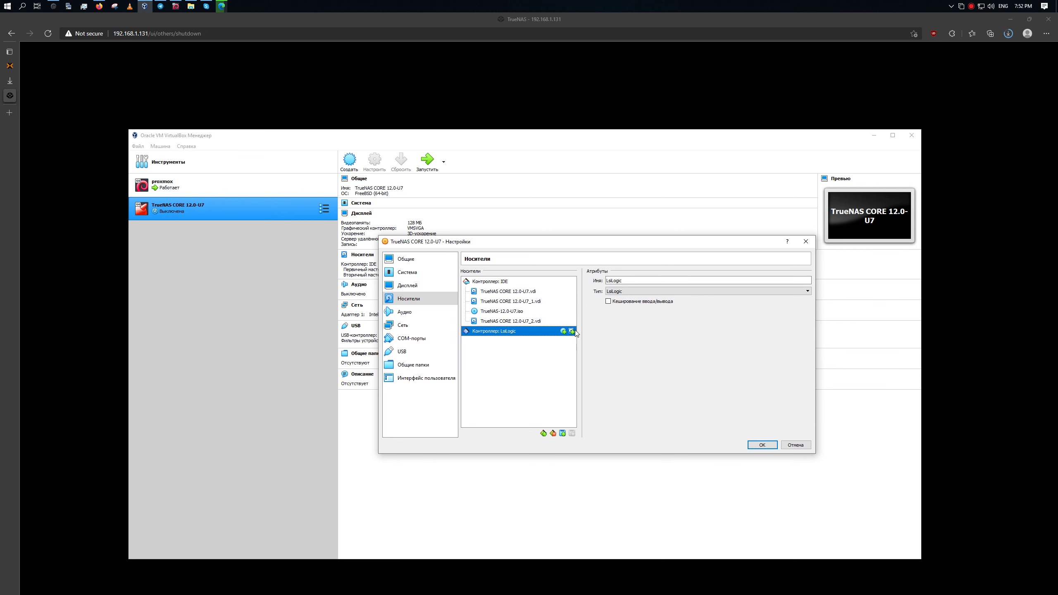
Switch the controller type to NVMe, attach then detach U7_3, and remove the controller.
left_click(648, 292)
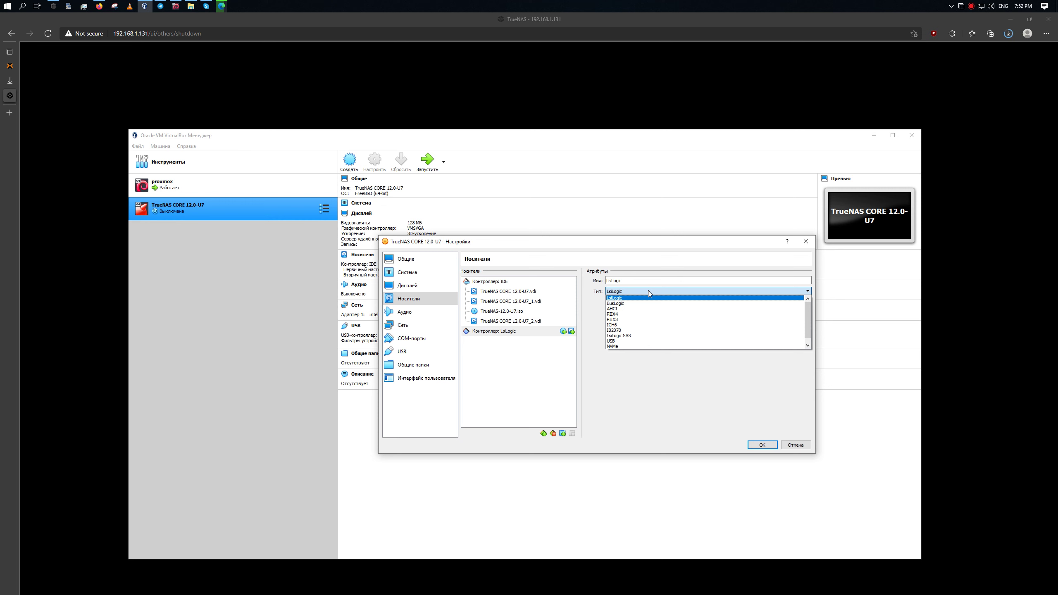
left_click(619, 346)
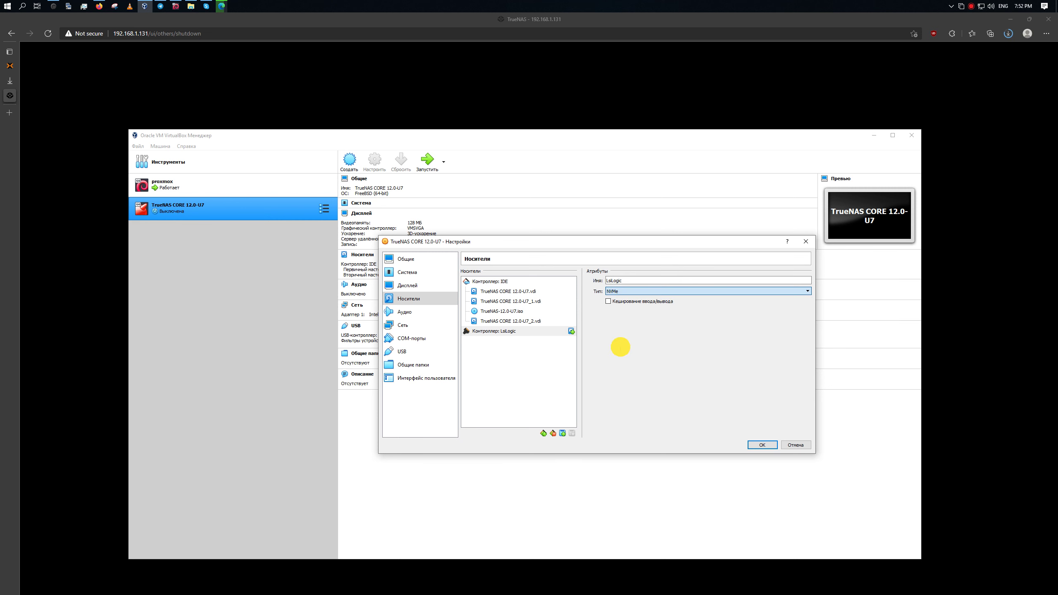
left_click(572, 331)
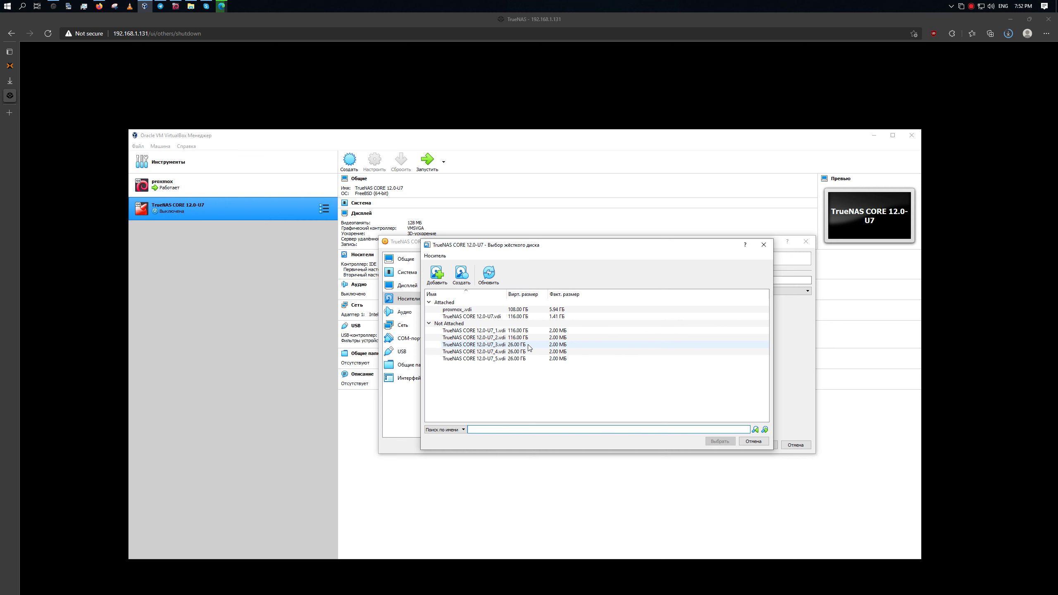
double_click(529, 345)
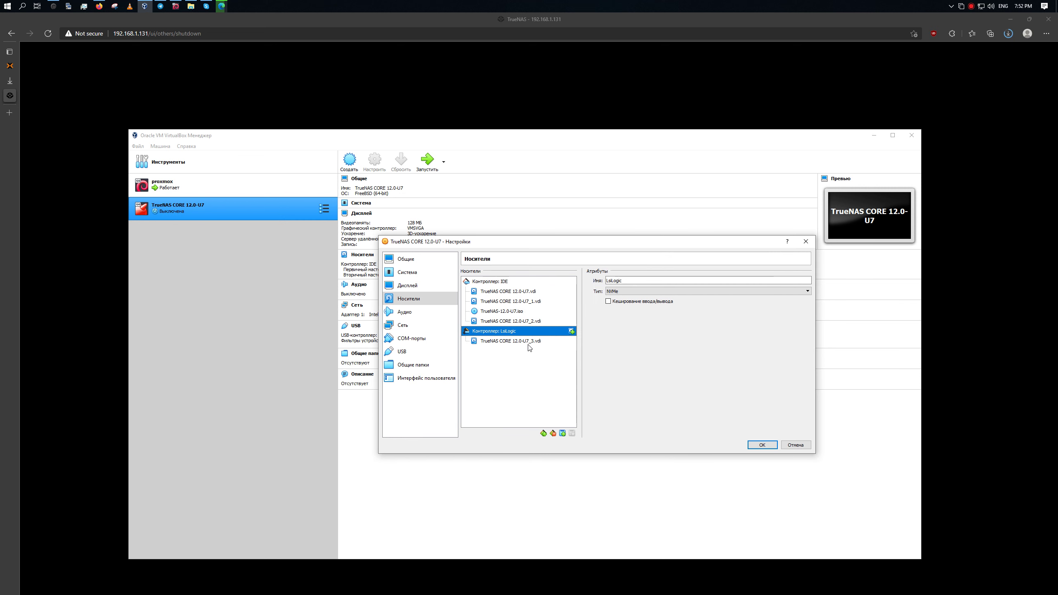
left_click(559, 341)
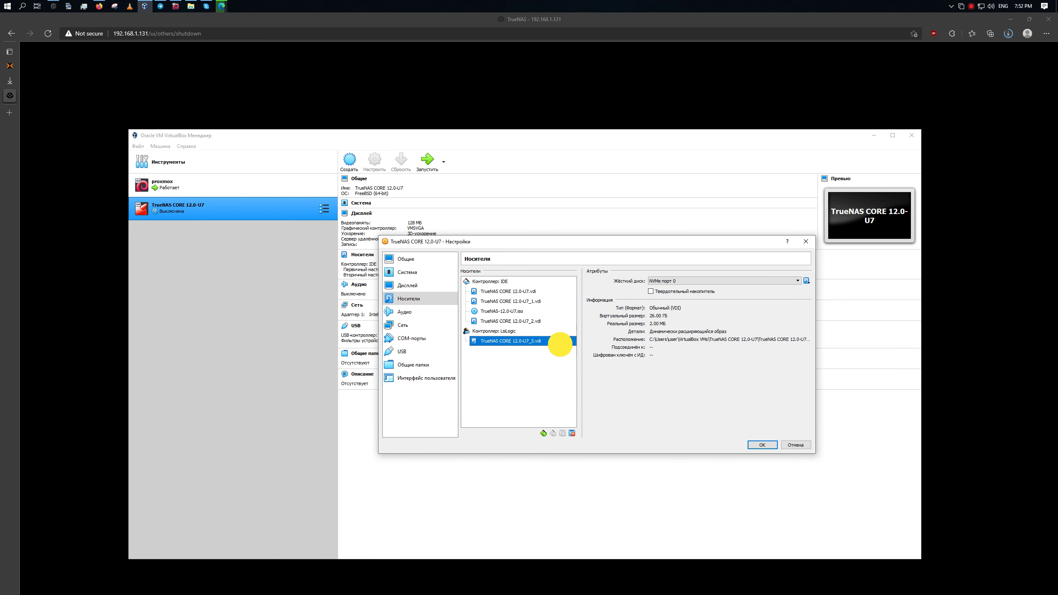
left_click(571, 434)
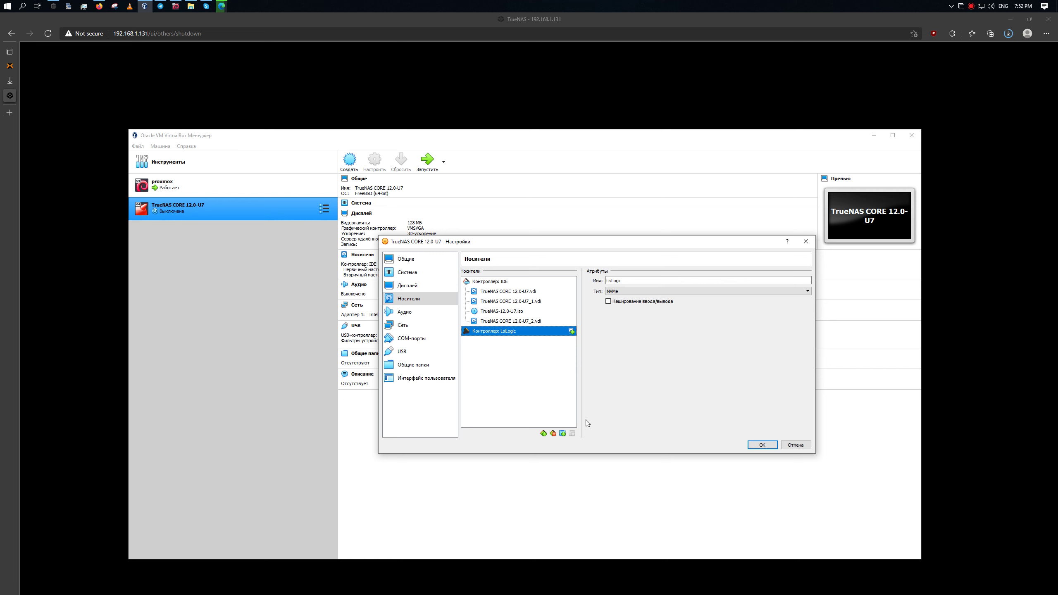
left_click(553, 434)
Save the settings, reopen Storage and add an NVMe (PCIe) controller.
left_click(757, 445)
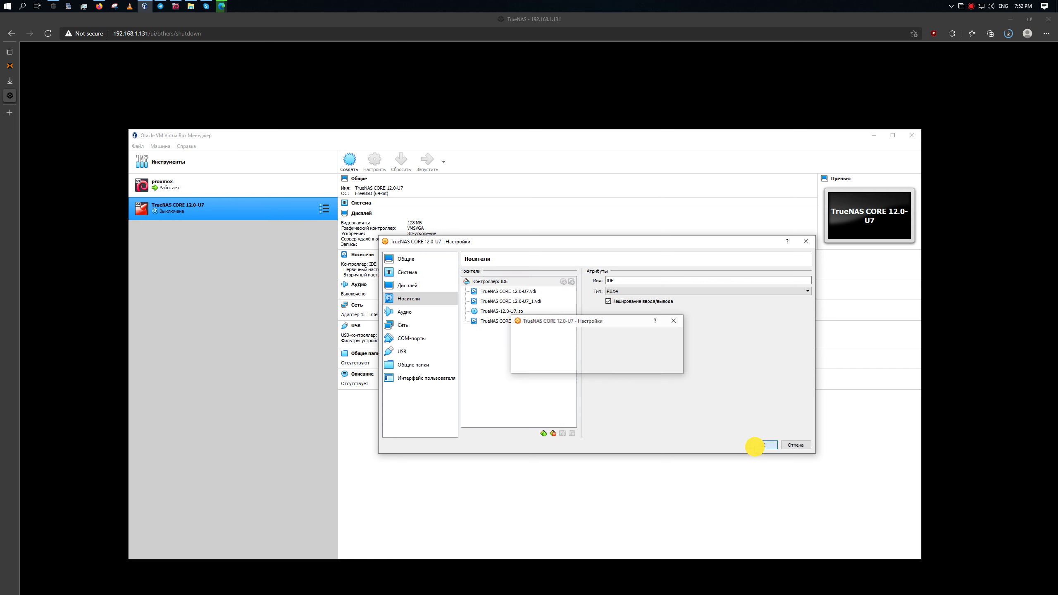
left_click(367, 255)
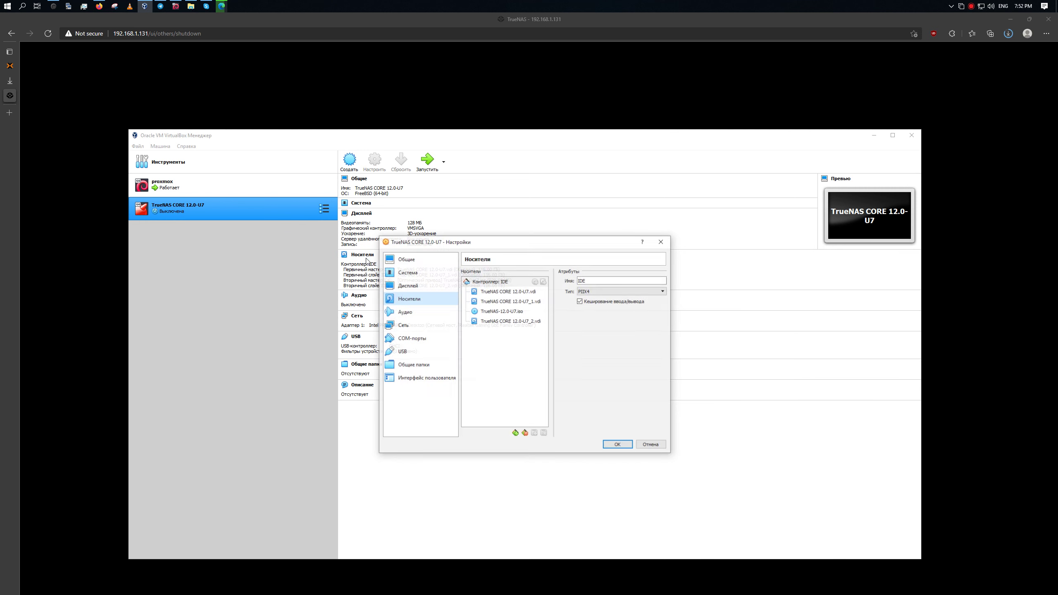
left_click(524, 285)
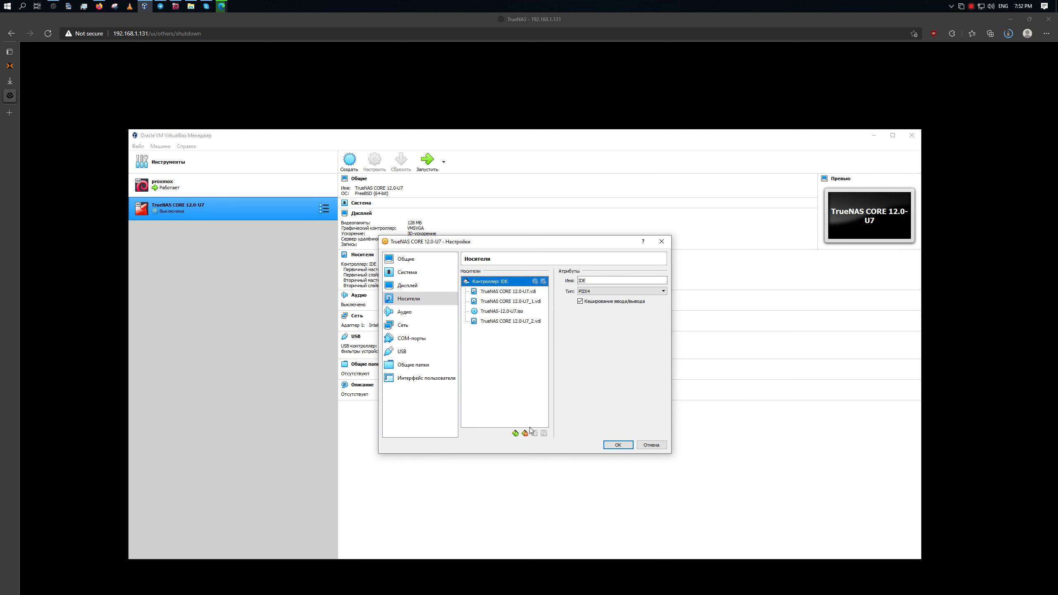
left_click(516, 433)
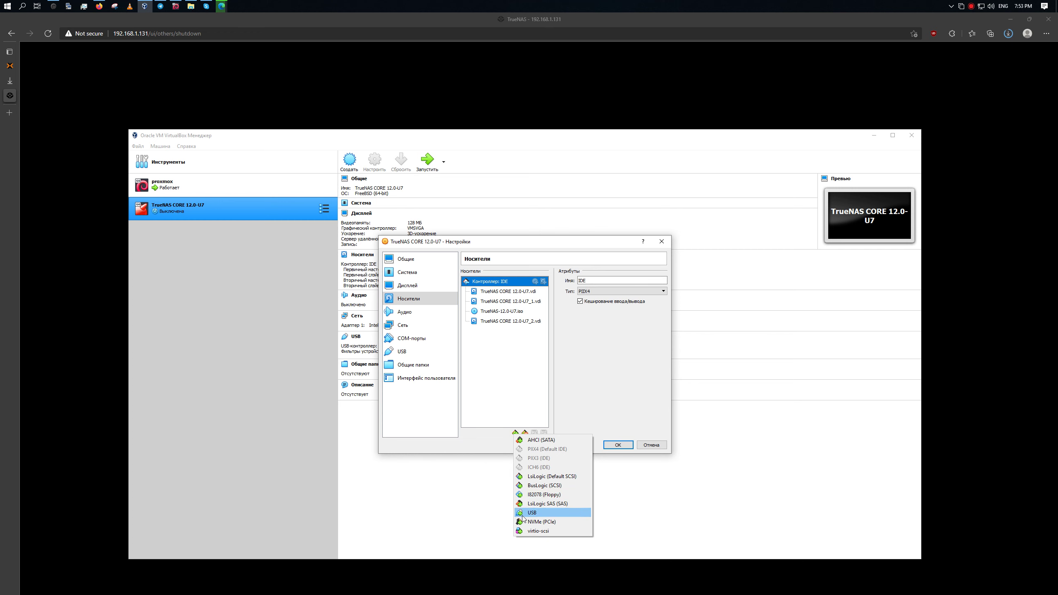
left_click(542, 519)
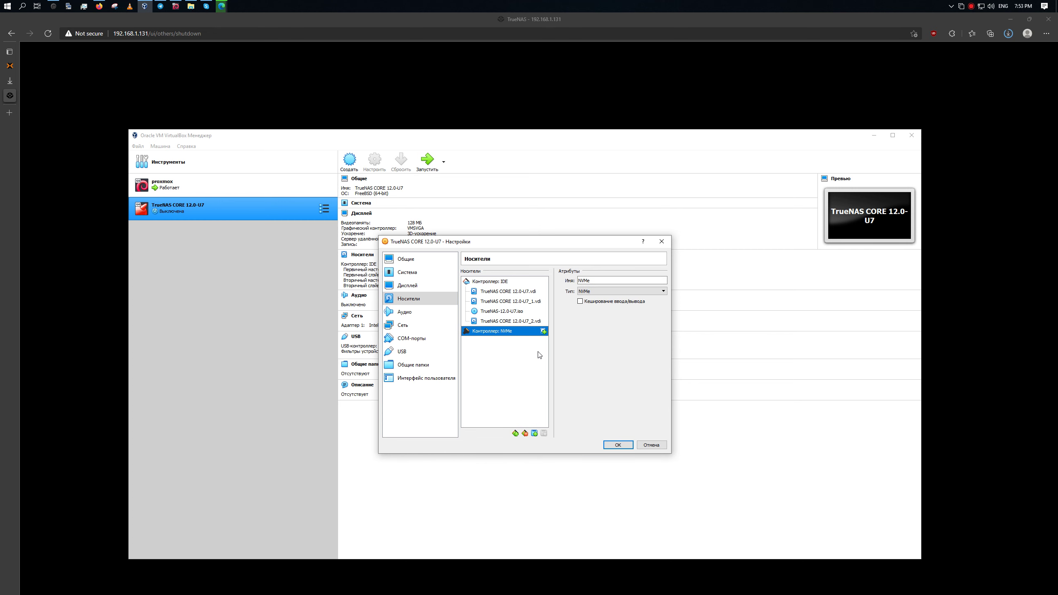
Attach disks U7_3, U7_4 and U7_5 to the NVMe controller and save.
left_click(543, 331)
double_click(488, 349)
left_click(543, 331)
double_click(496, 349)
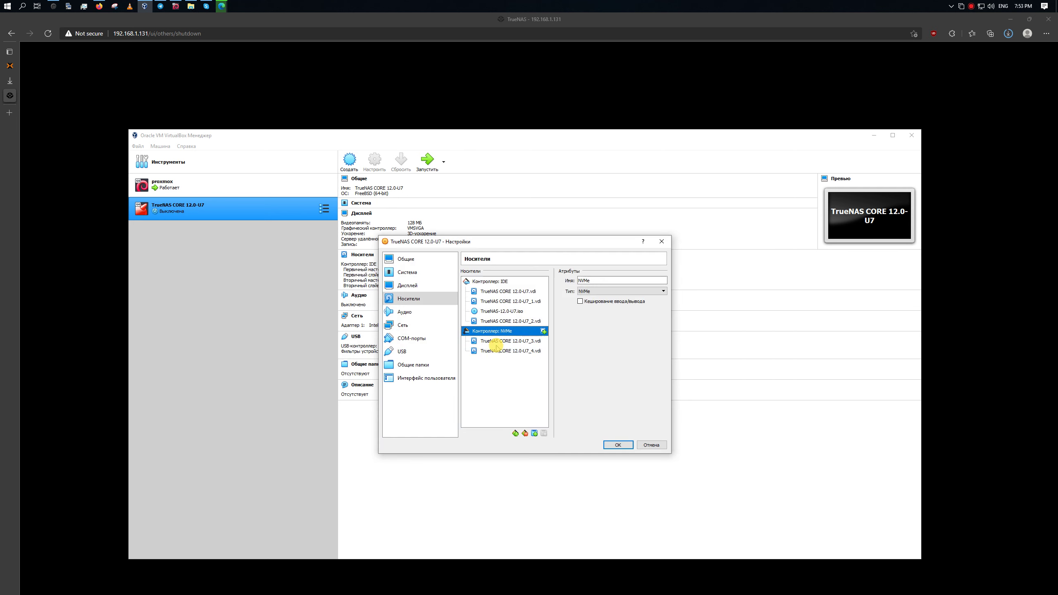
left_click(543, 332)
double_click(476, 359)
left_click(621, 445)
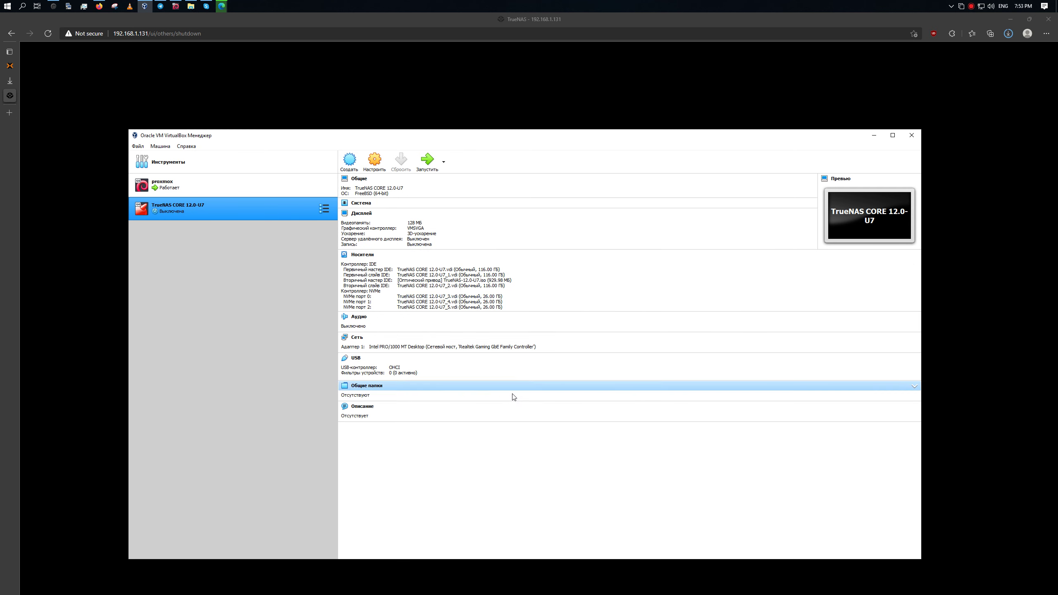
Start the VM in detachable background mode, read the VERR_PDM_DEVICE_NOT_FOUND error details, and dismiss it.
left_click(443, 164)
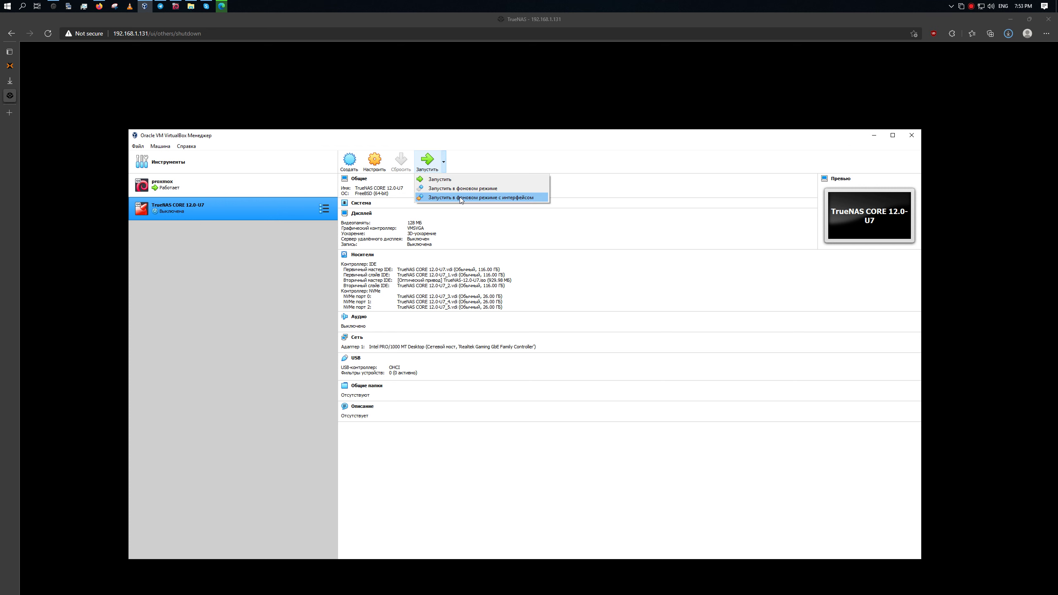
left_click(461, 200)
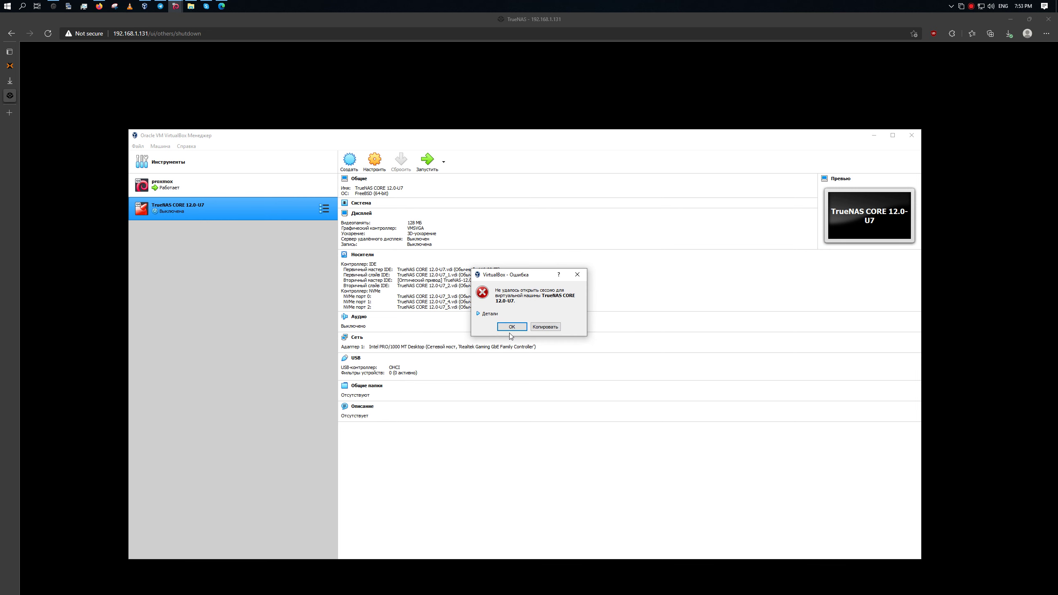
left_click(492, 314)
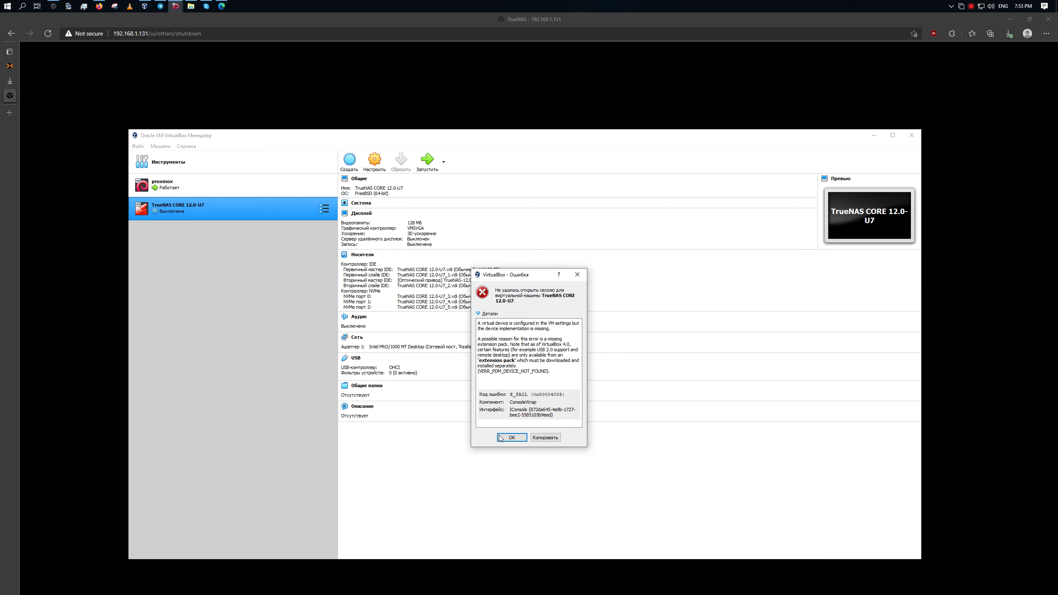
left_click(512, 437)
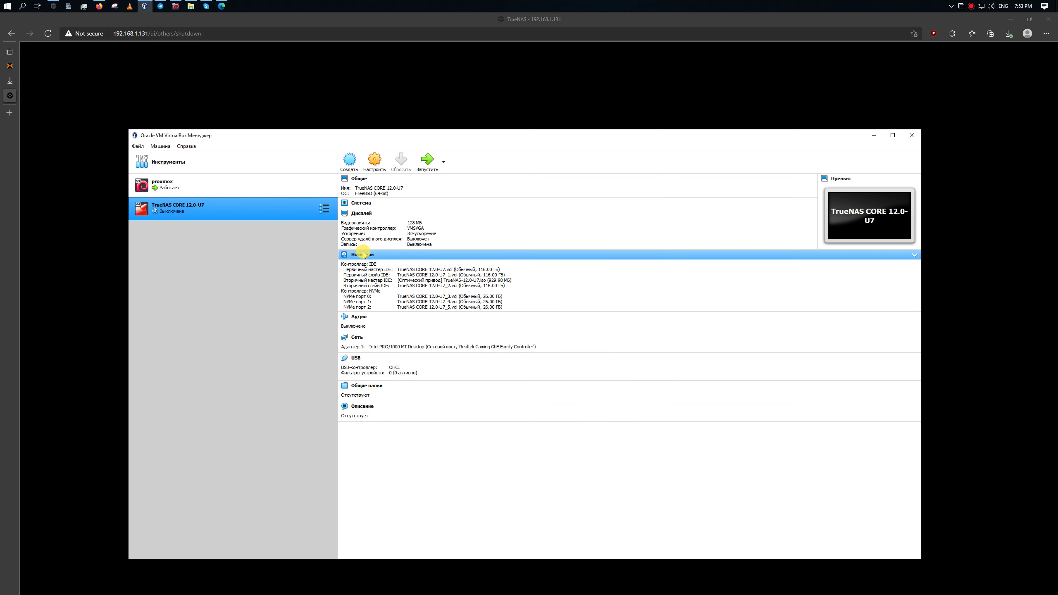
In the VM's Storage settings, inspect the NVMe controller and add a LsiLogic controller.
left_click(364, 254)
left_click(539, 333)
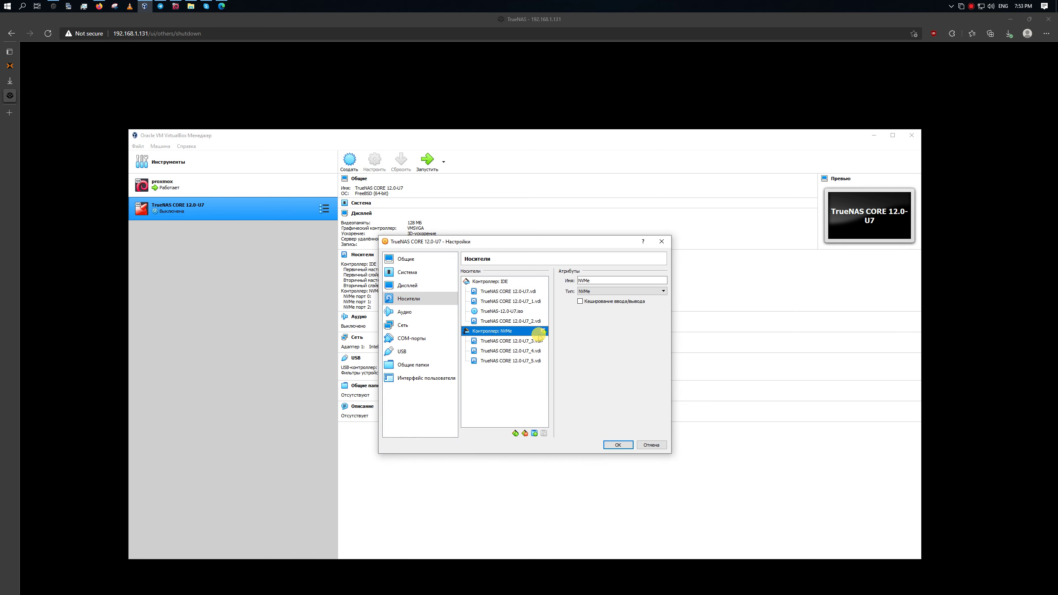
left_click(534, 434)
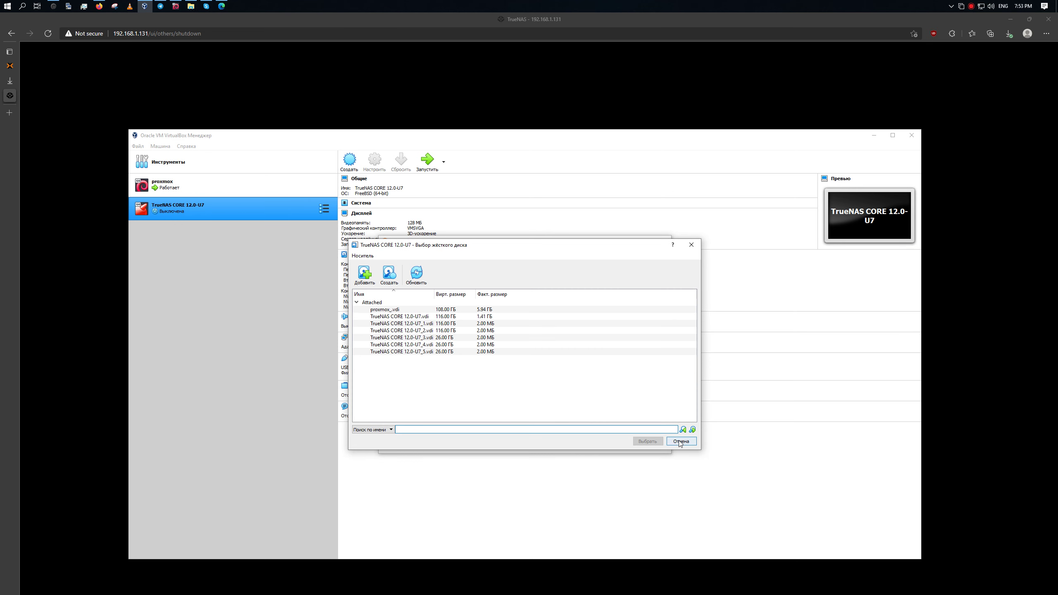
left_click(681, 441)
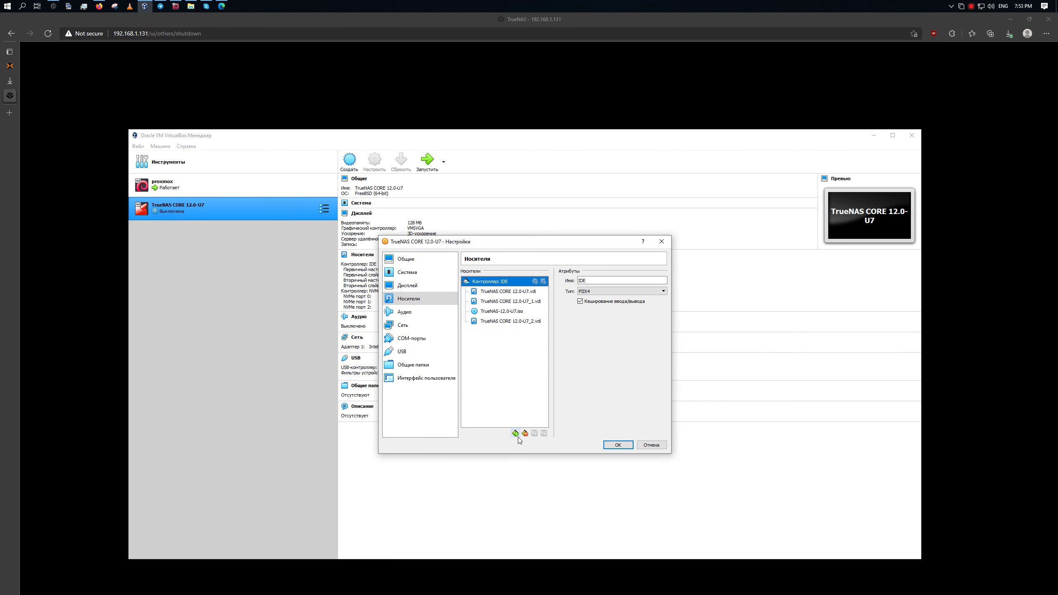
left_click(516, 434)
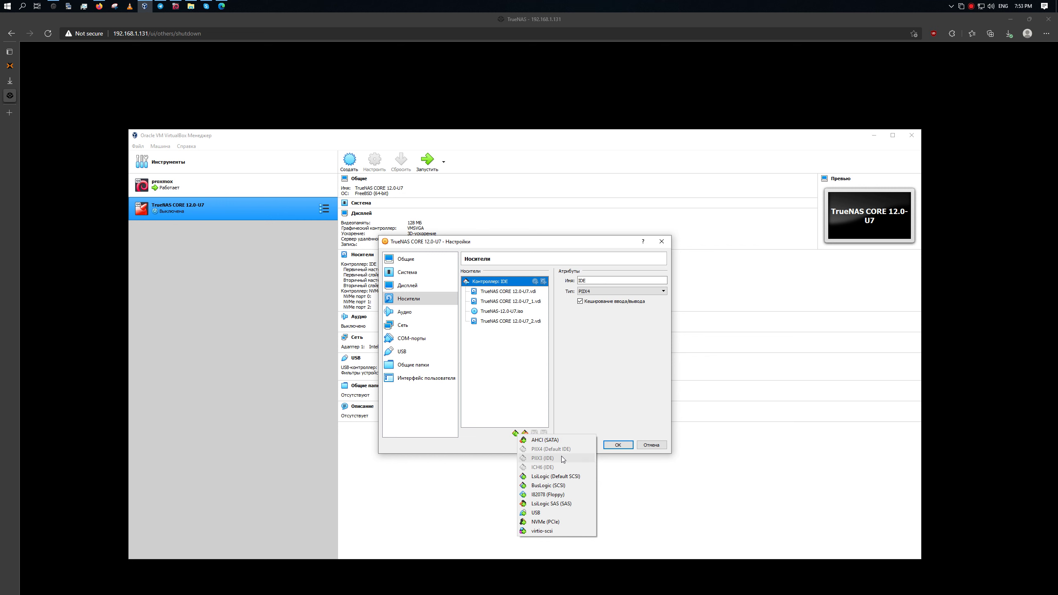
left_click(545, 477)
Attach TrueNAS CORE 12.0-U7_3, _4 and _5.vdi to LsiLogic and save the settings.
left_click(543, 332)
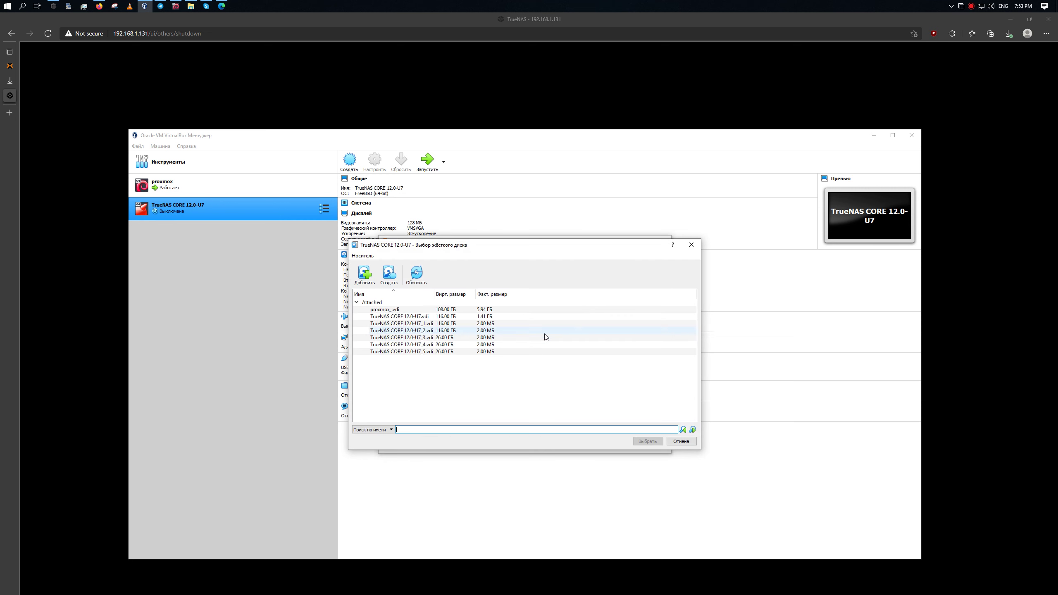
double_click(442, 337)
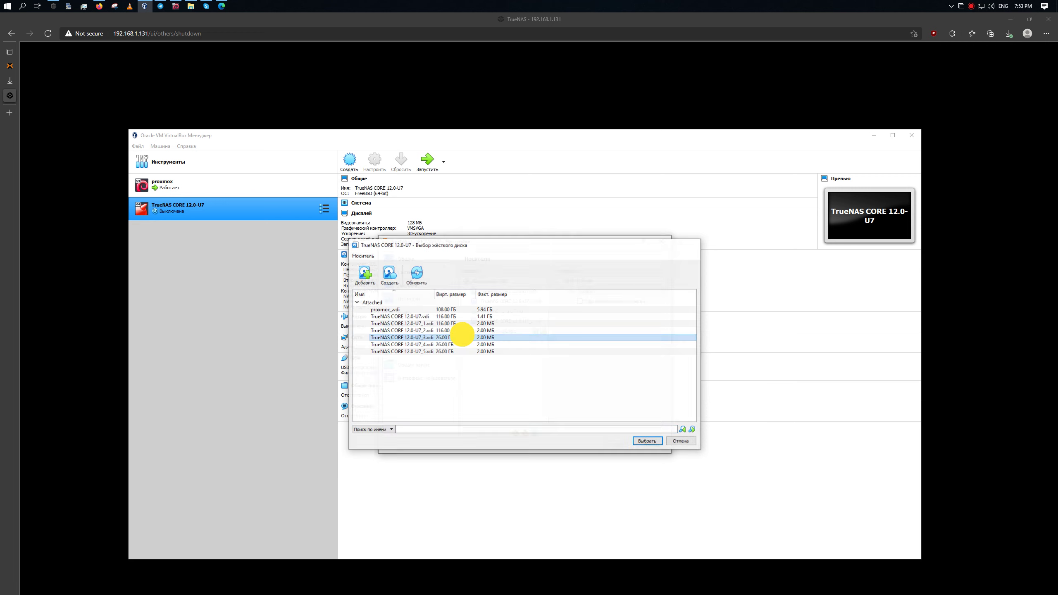
left_click(544, 332)
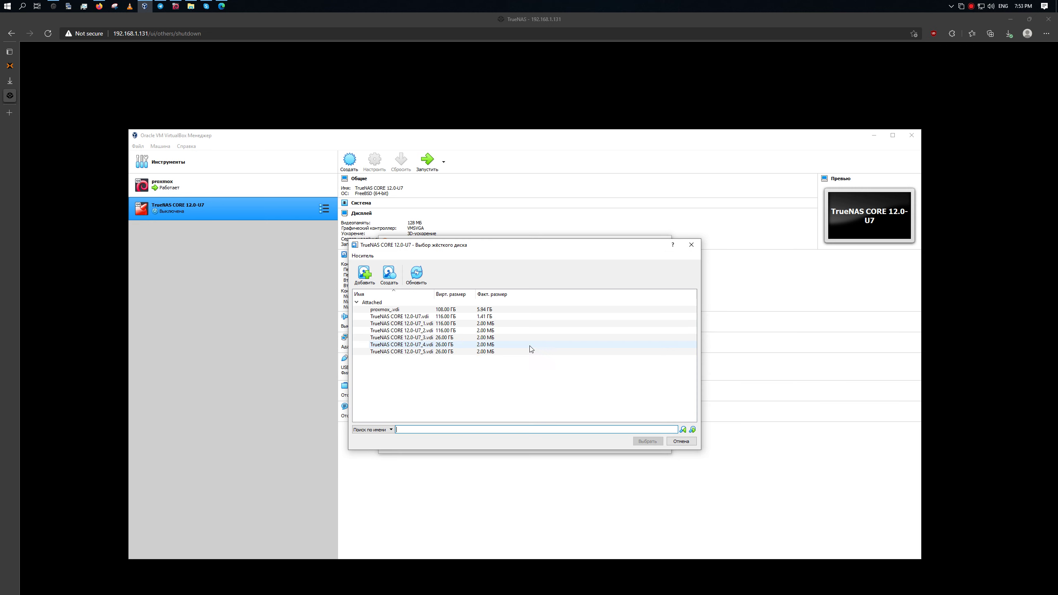
double_click(475, 345)
left_click(543, 331)
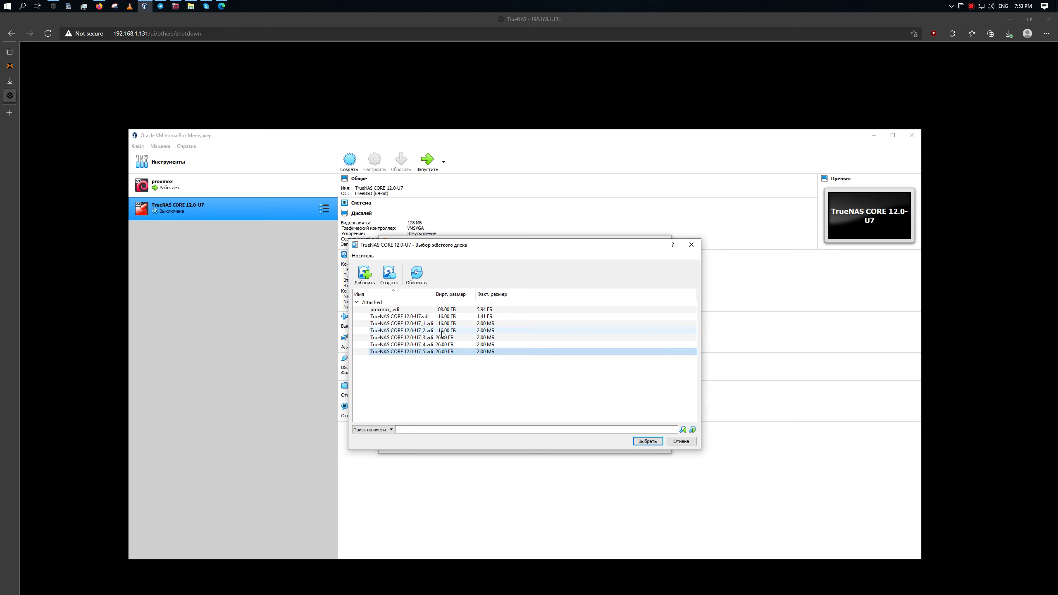
left_click(440, 352)
double_click(439, 352)
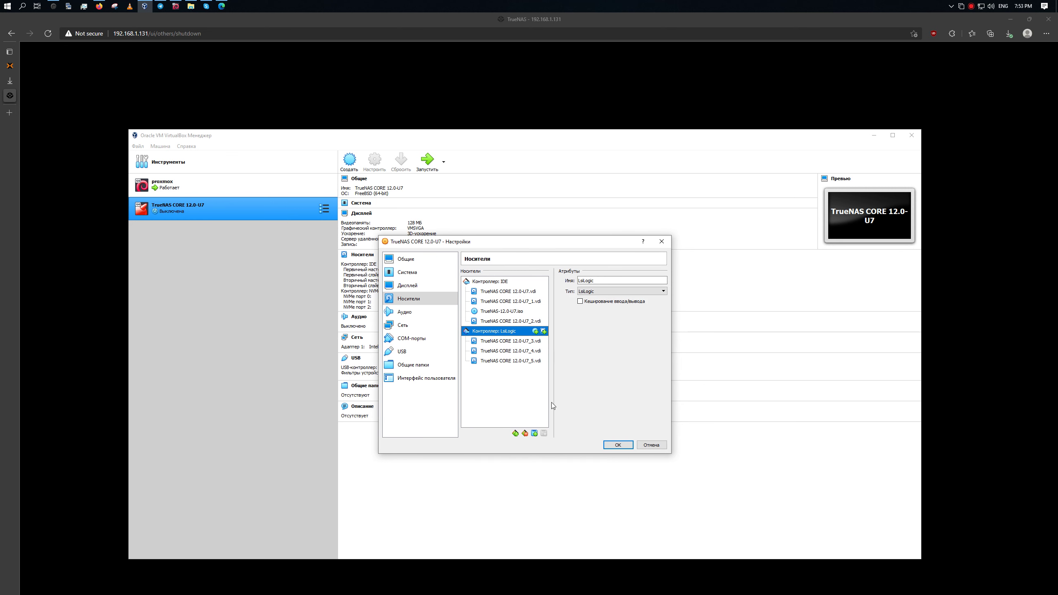
left_click(618, 446)
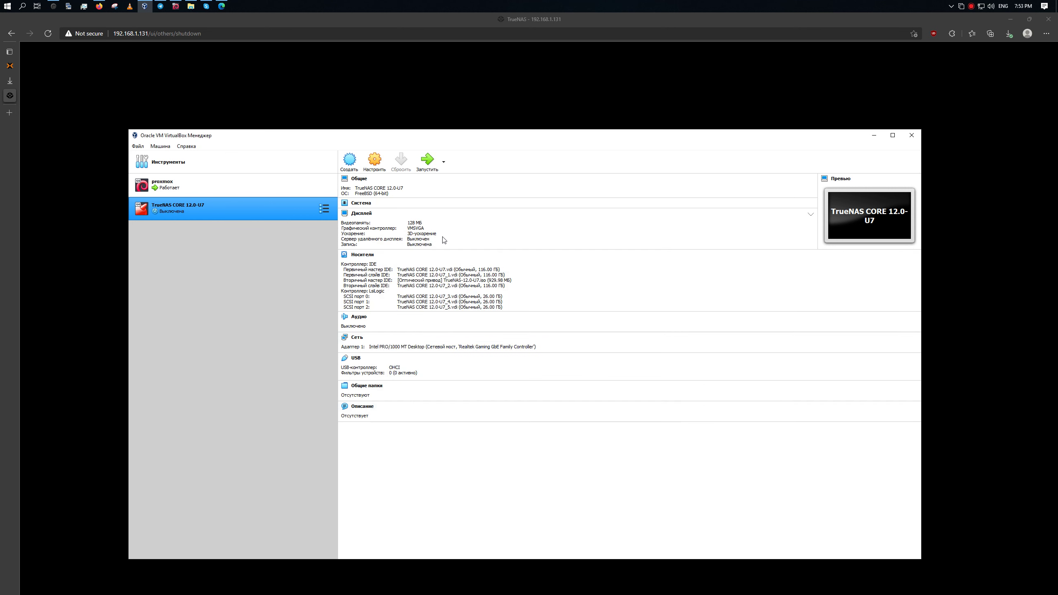
Start the TrueNAS VM in the background, enlarge its console window and dismiss the mouse-integration notice.
left_click(444, 162)
left_click(446, 189)
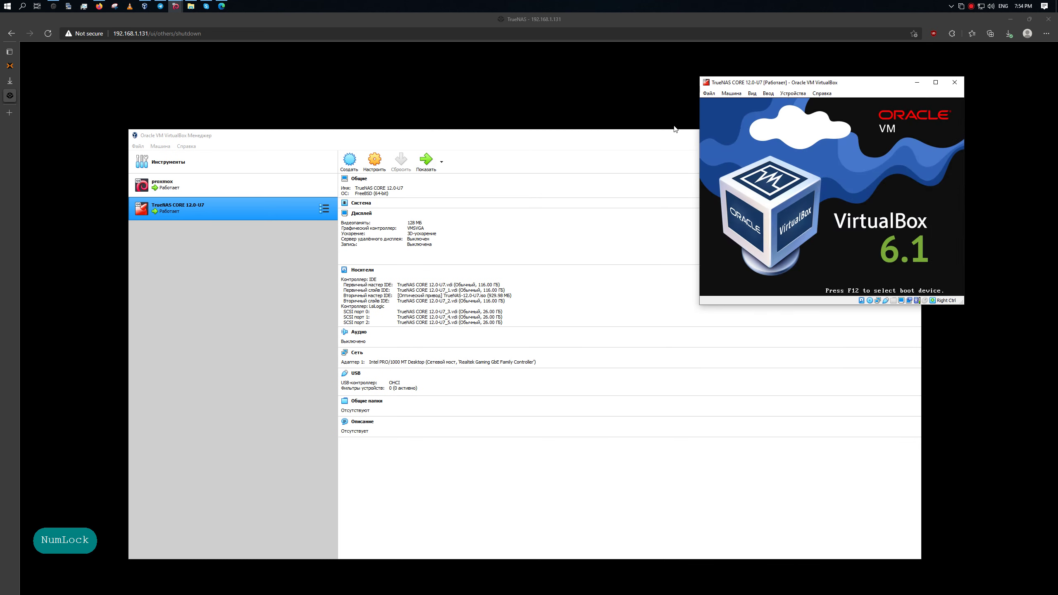
key("Num_Lock")
key("Num_Lock")
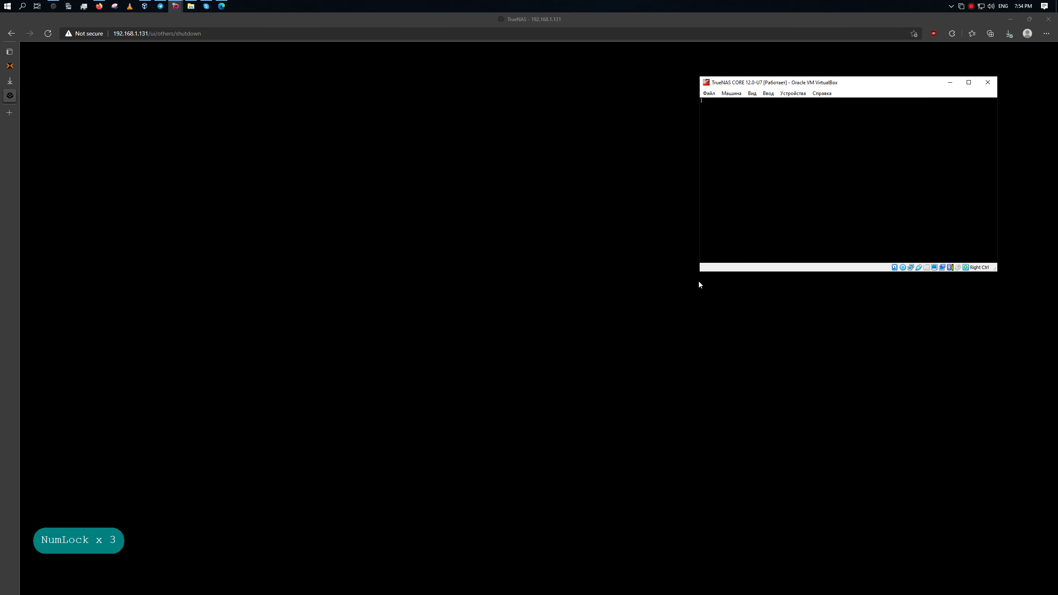
left_click_drag(702, 272, 688, 291)
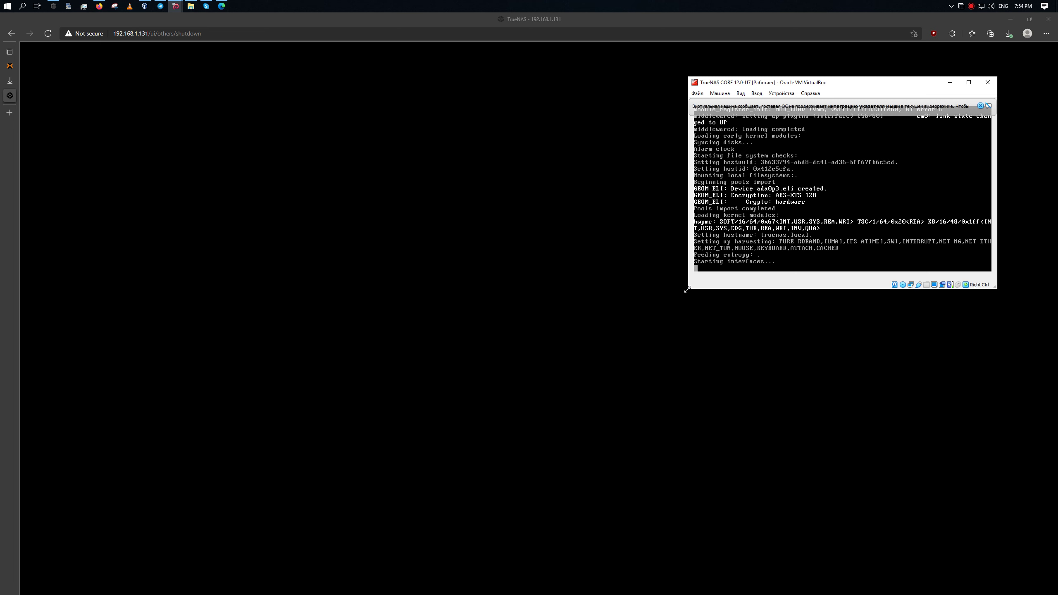
left_click(981, 105)
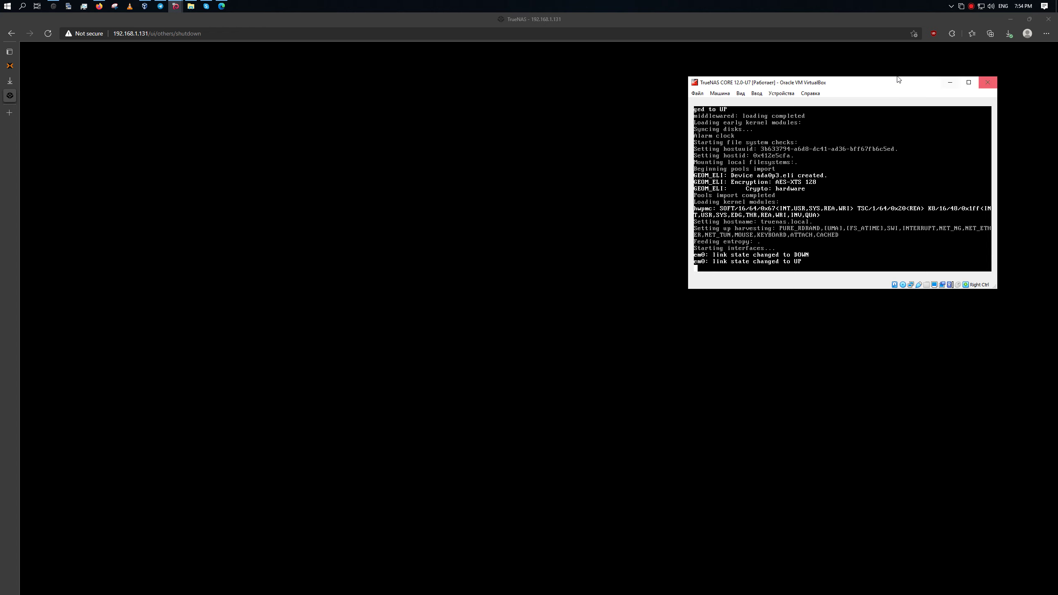
left_click(10, 81)
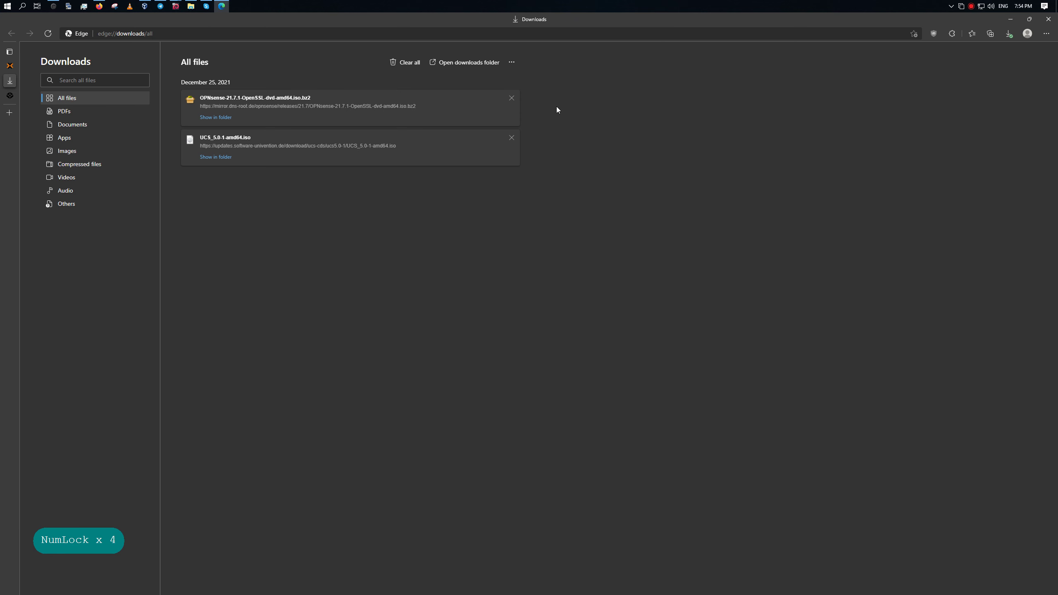
Clear all of Edge's download history and close the Downloads and old TrueNAS tabs.
left_click(407, 62)
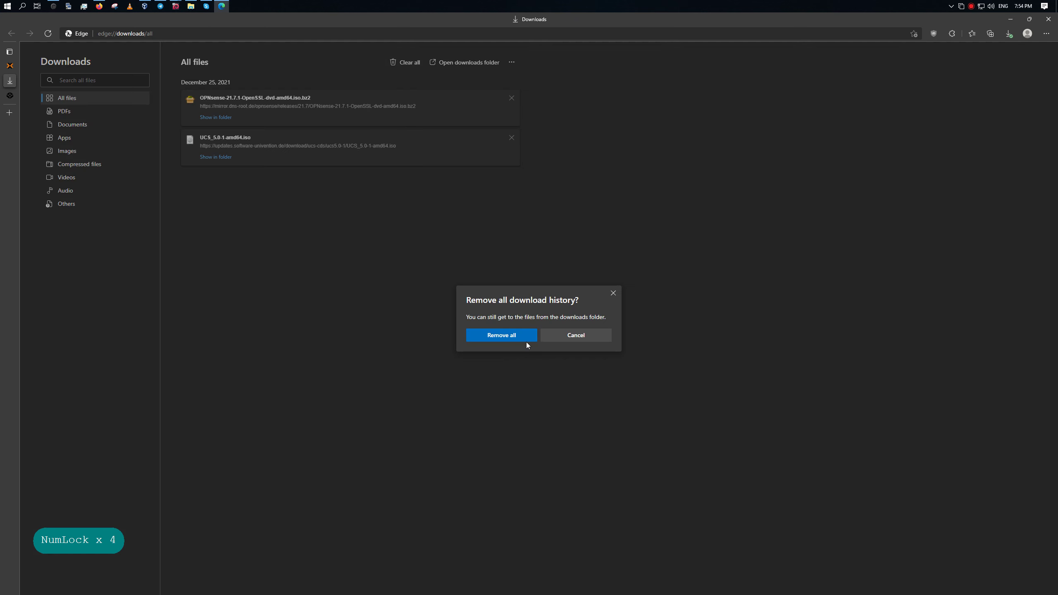
left_click(511, 338)
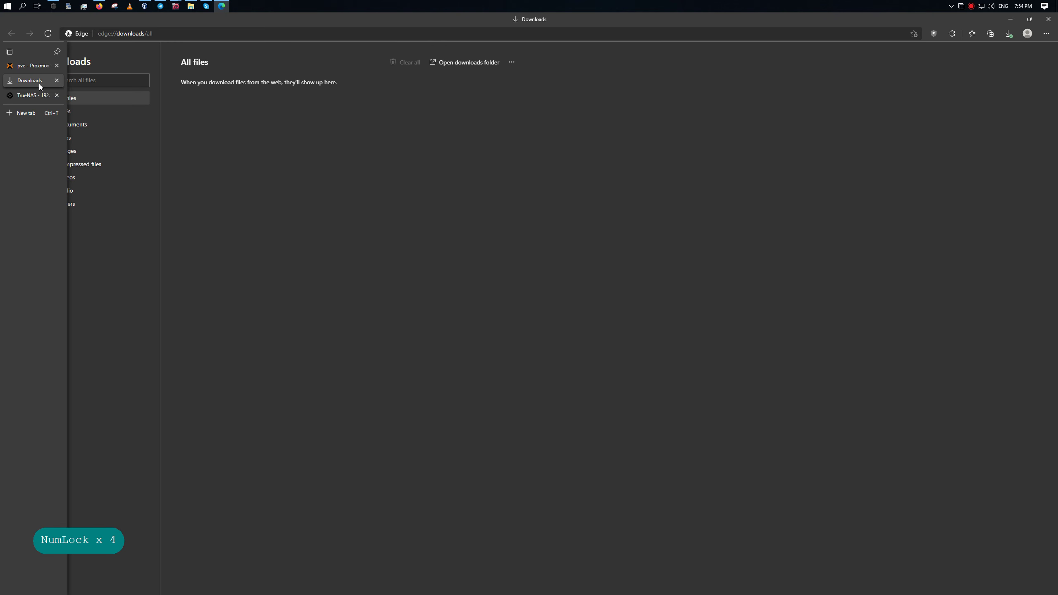
left_click(57, 81)
left_click(57, 81)
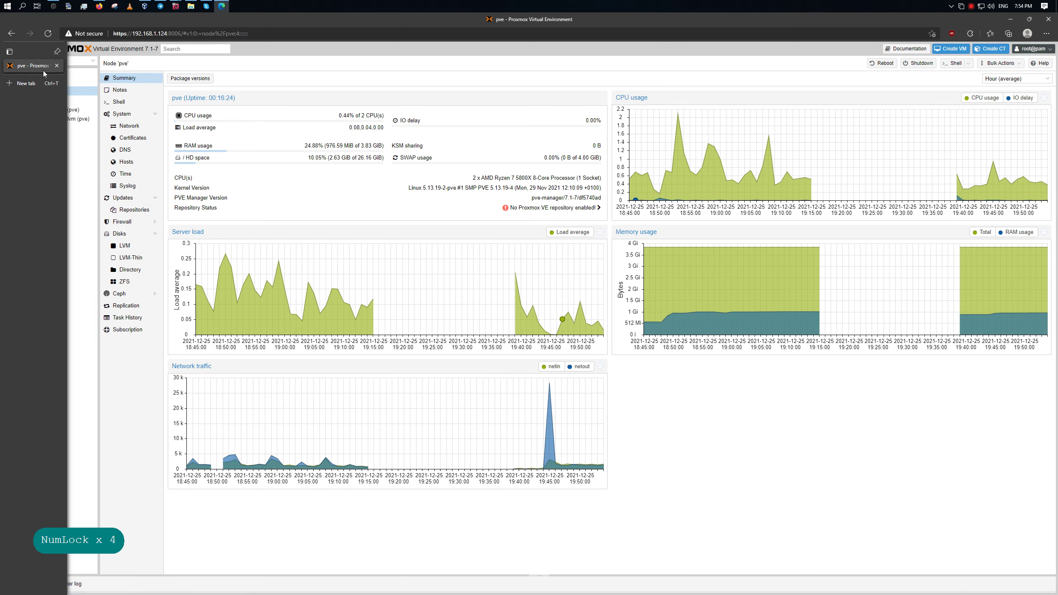
In a new tab, go to the TrueNAS web interface at 192.168.1.131.
left_click(37, 82)
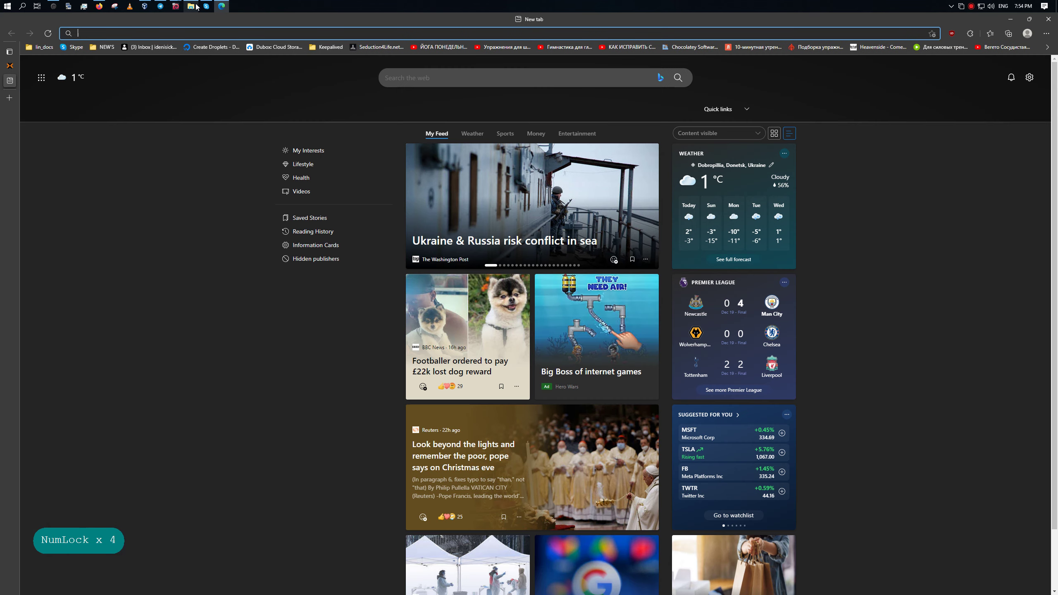
left_click(175, 5)
key("Num_Lock")
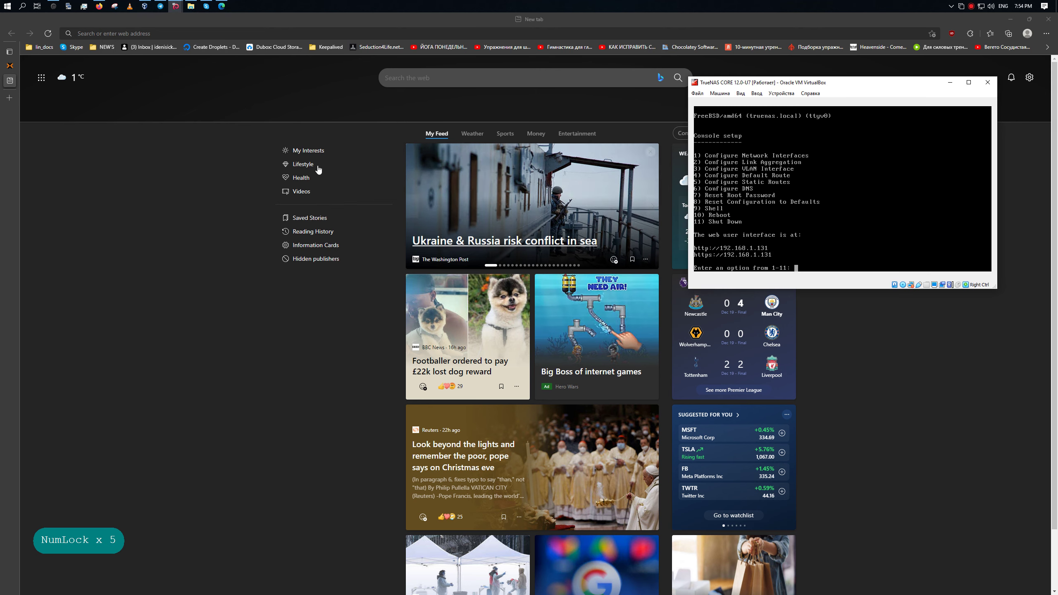
left_click(118, 33)
key("Num_Lock")
type("192.")
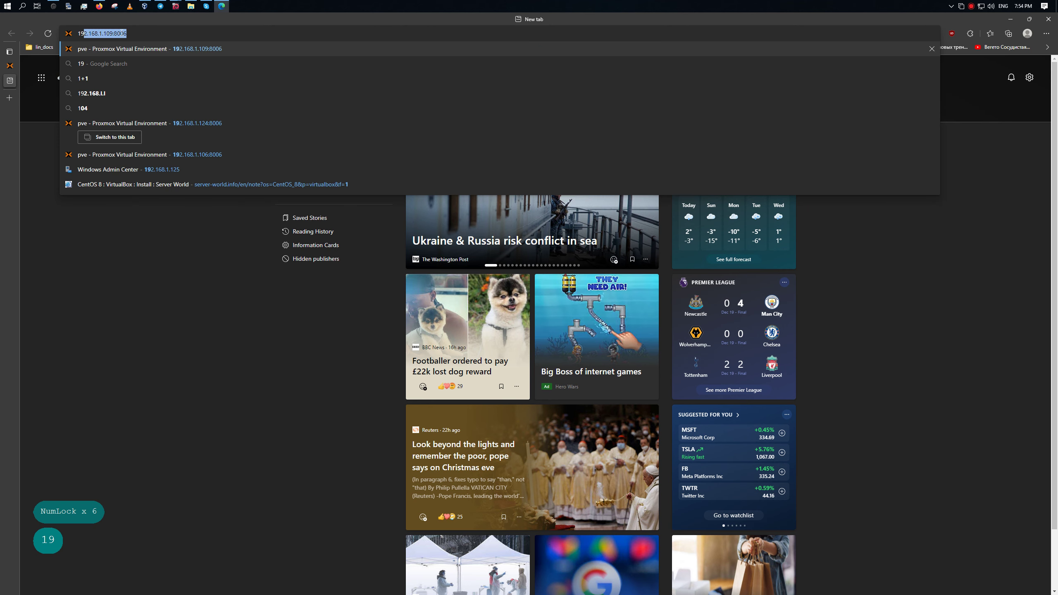
type("168.1.13")
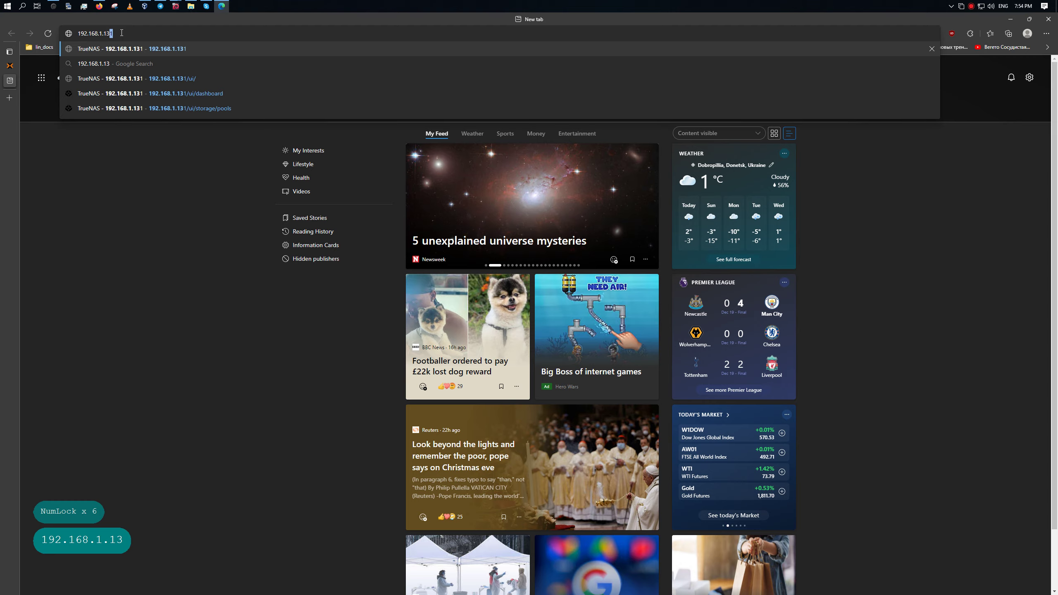
key("Return")
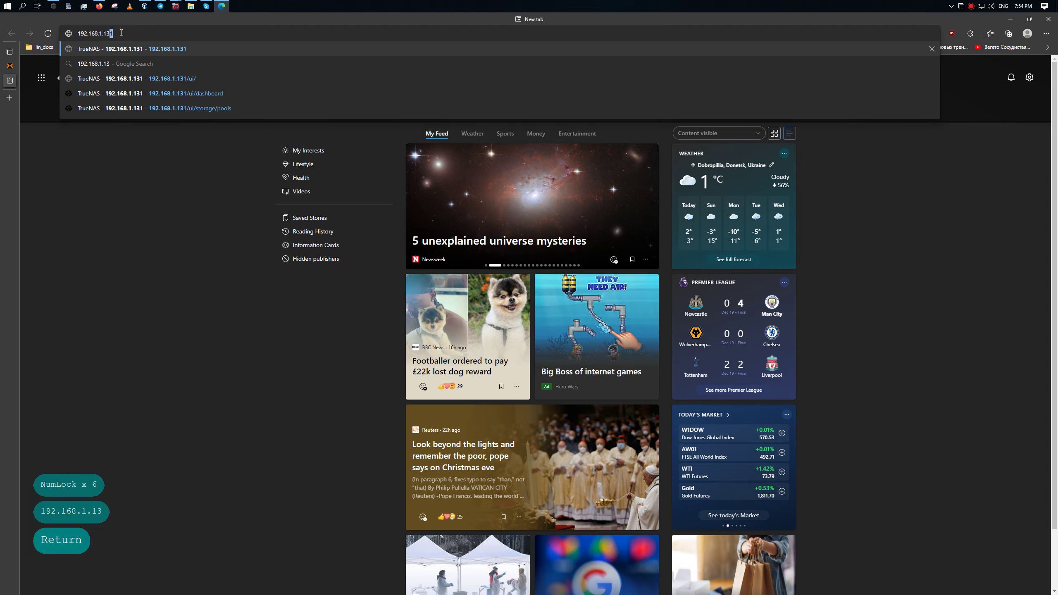
Log in to TrueNAS CORE as root with the administrator password.
type("roo")
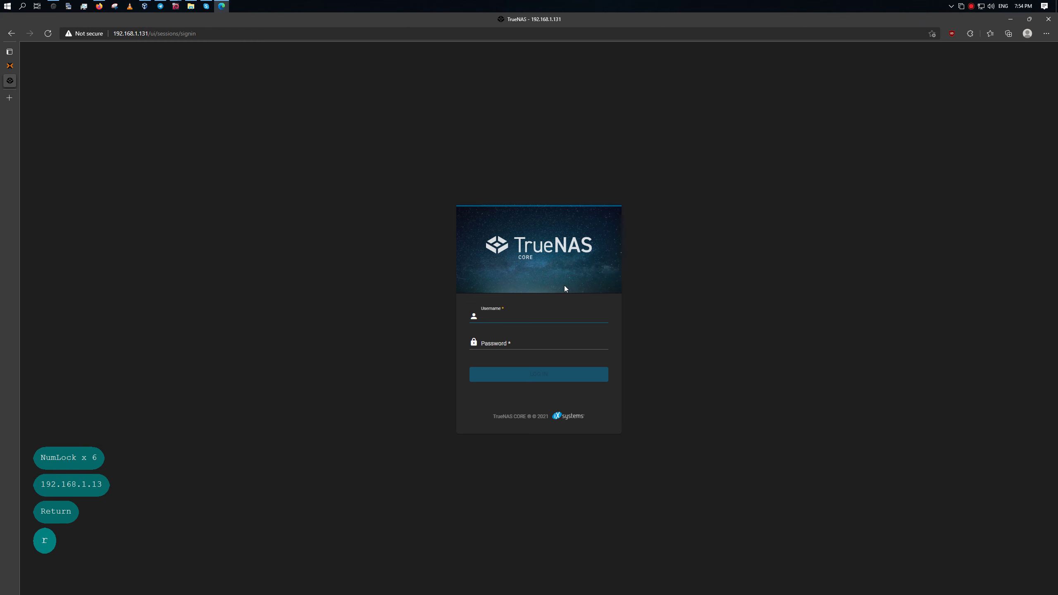
key("BackSpace")
key("BackSpace")
key("BackSpace")
type("root")
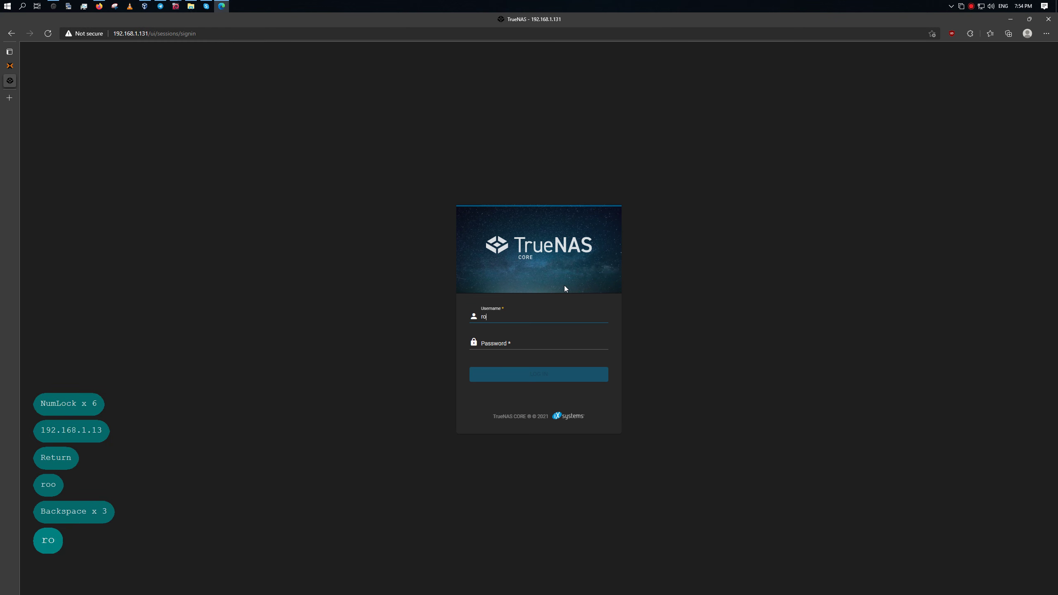
key("Tab")
type("123qwe")
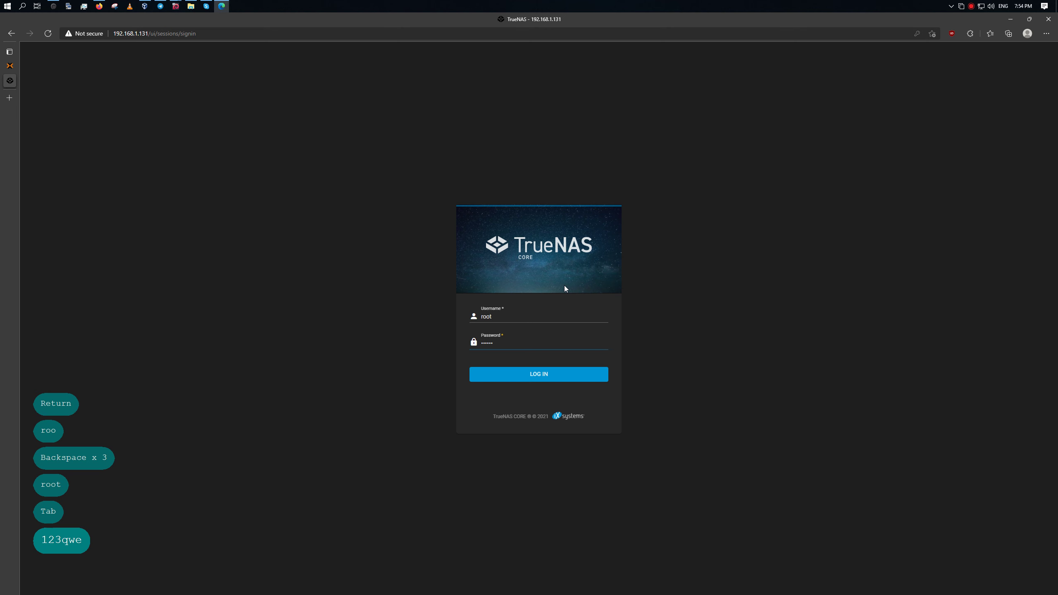
key("Return")
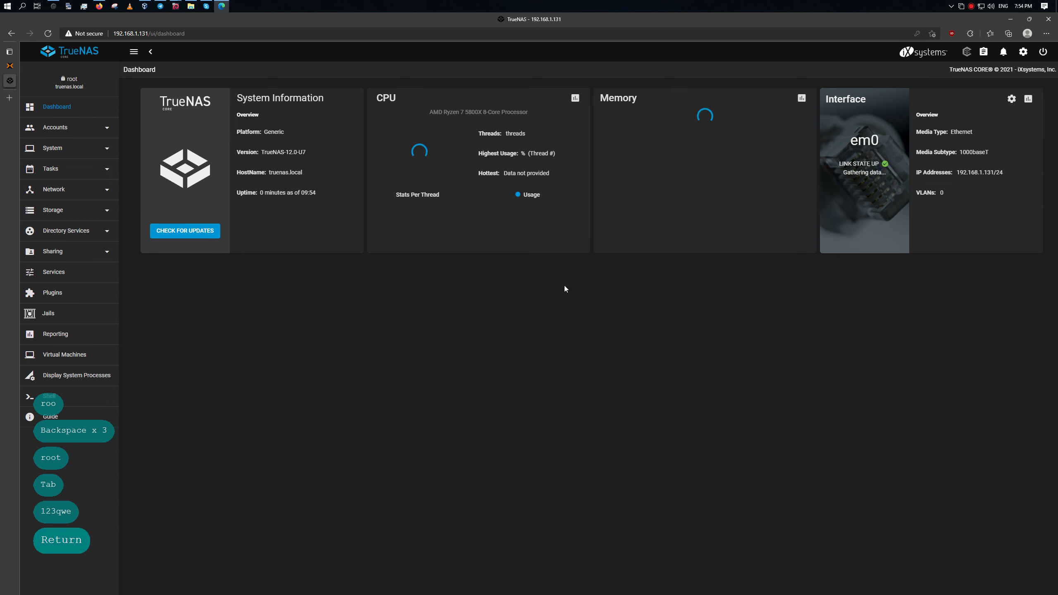
key("shift+F9")
key("shift+F9")
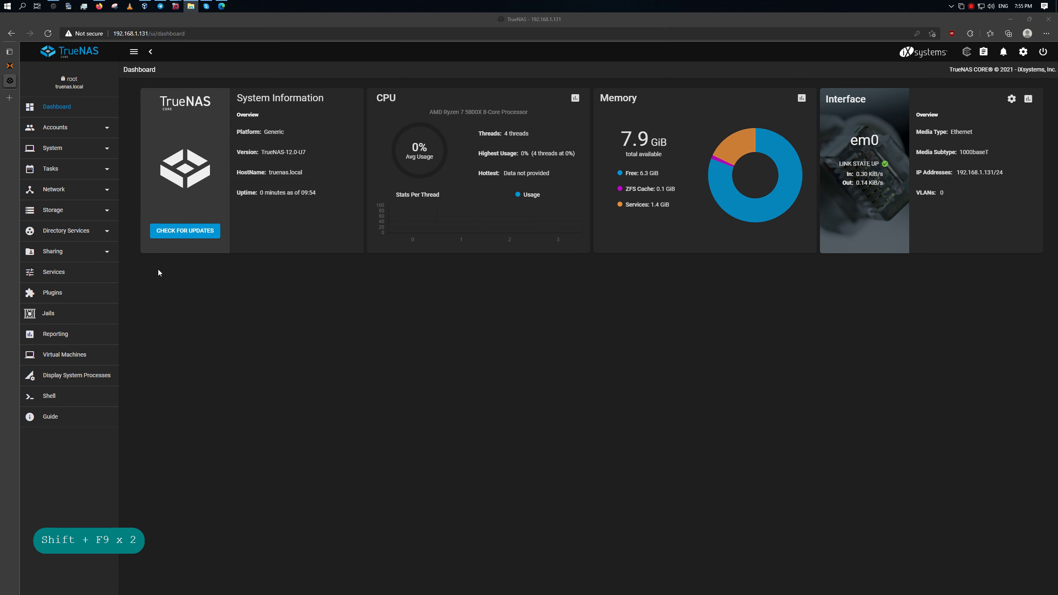
Check Storage > Disks lists ada0–ada2 and da0–da2, then view the empty Pools page.
left_click(62, 212)
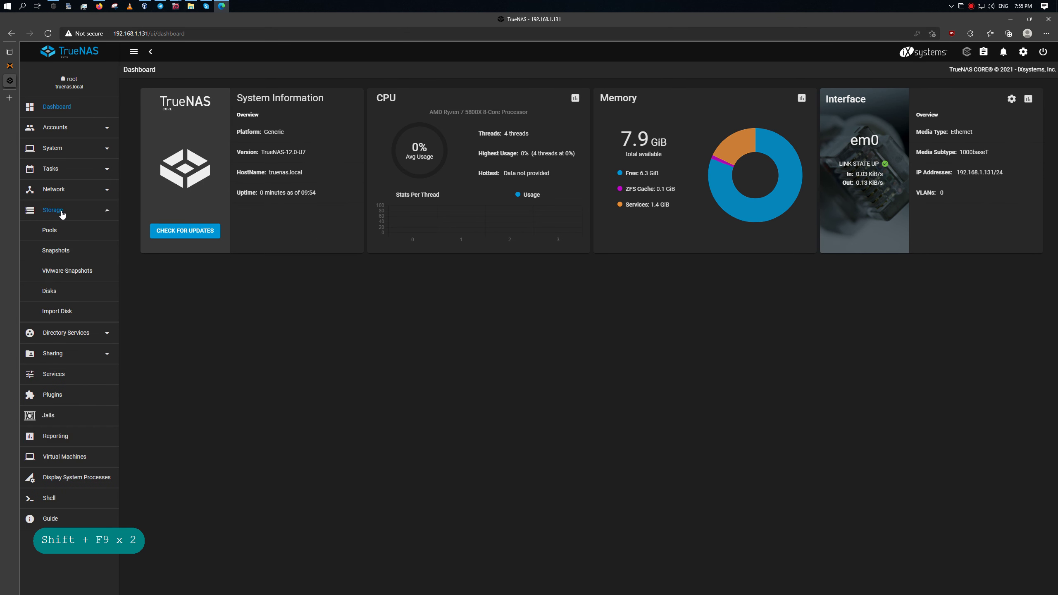
left_click(69, 300)
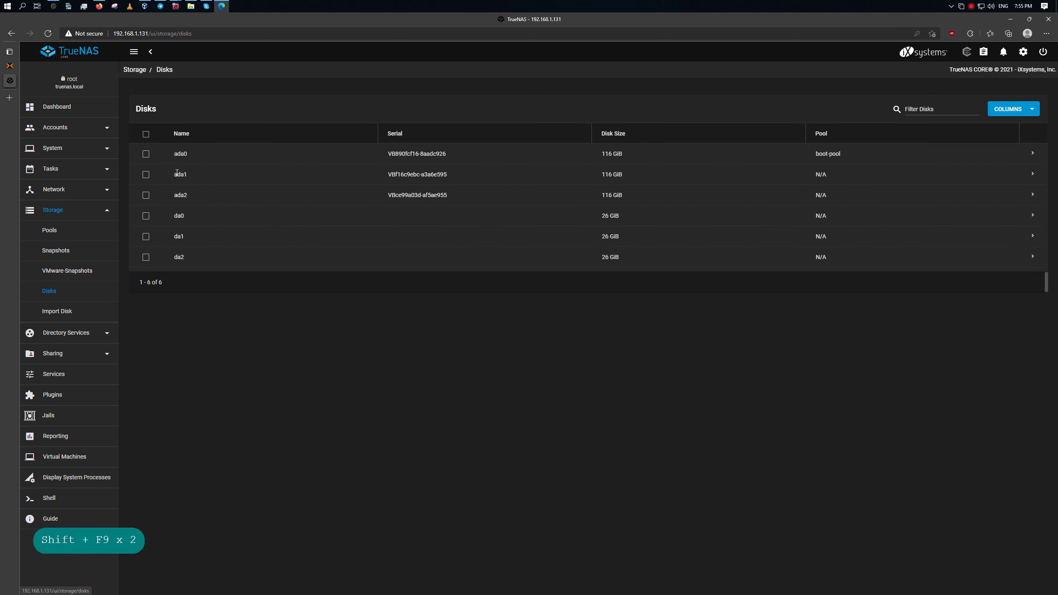
left_click(62, 231)
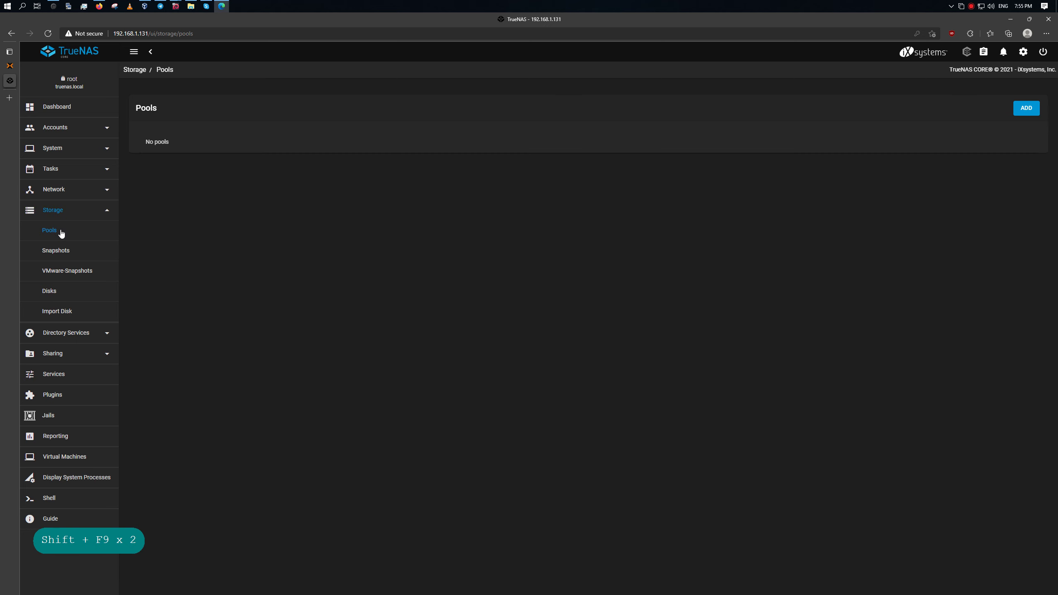